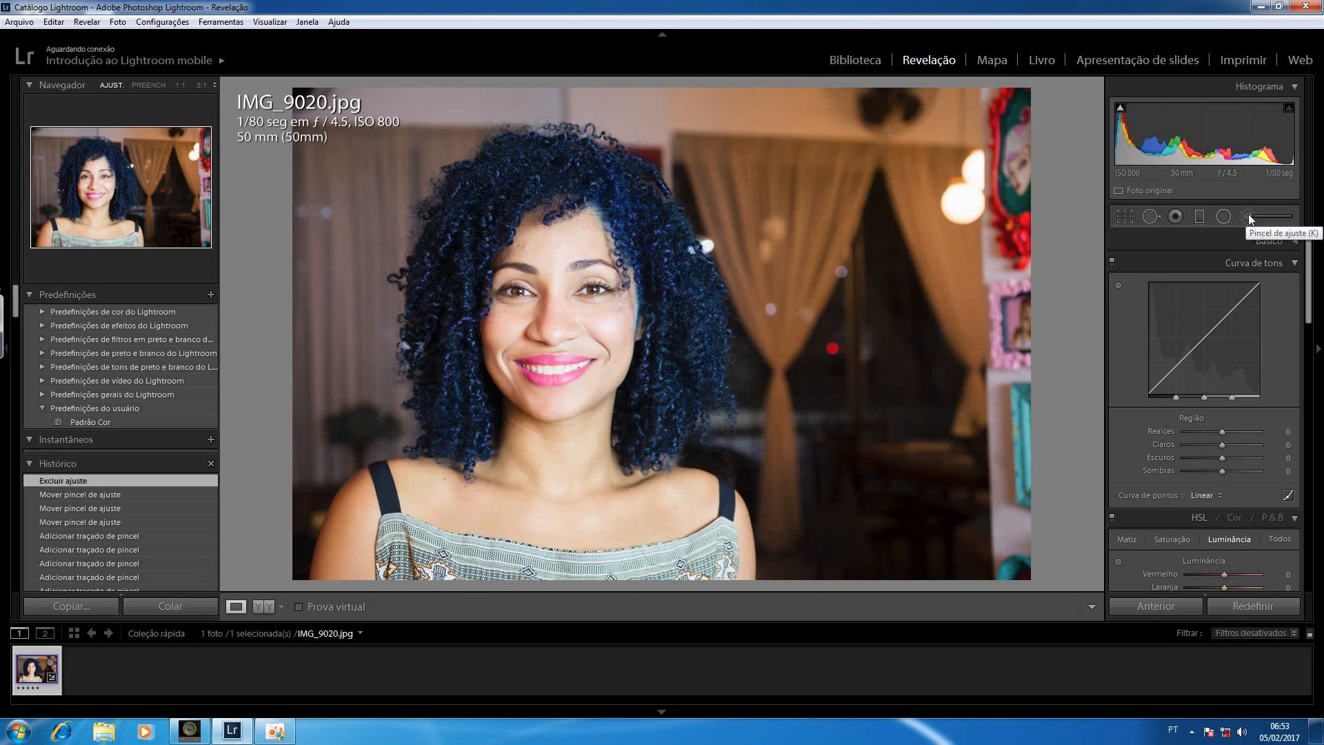
Activate the Adjustment Brush and set its size to 12
key(k)
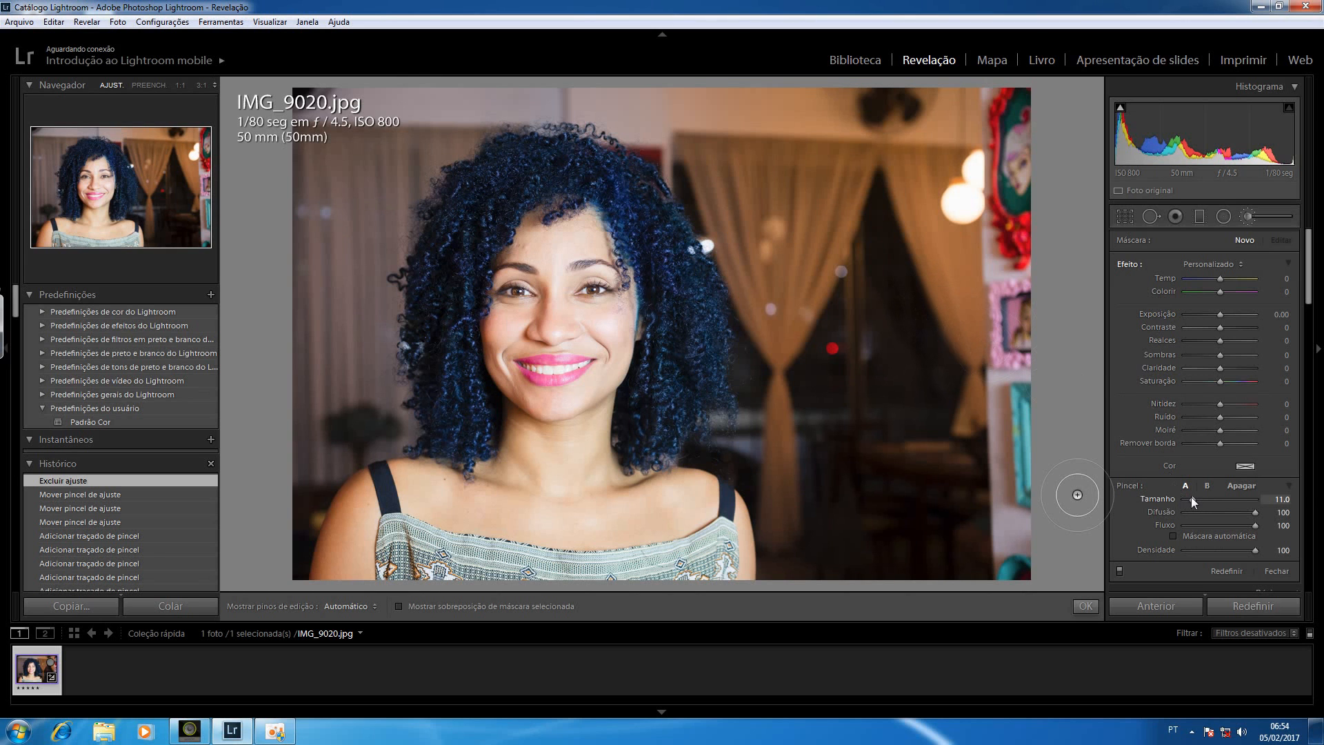
mouse_move(1191, 498)
mouse_down()
mouse_move(1206, 497)
mouse_move(1194, 498)
mouse_up()
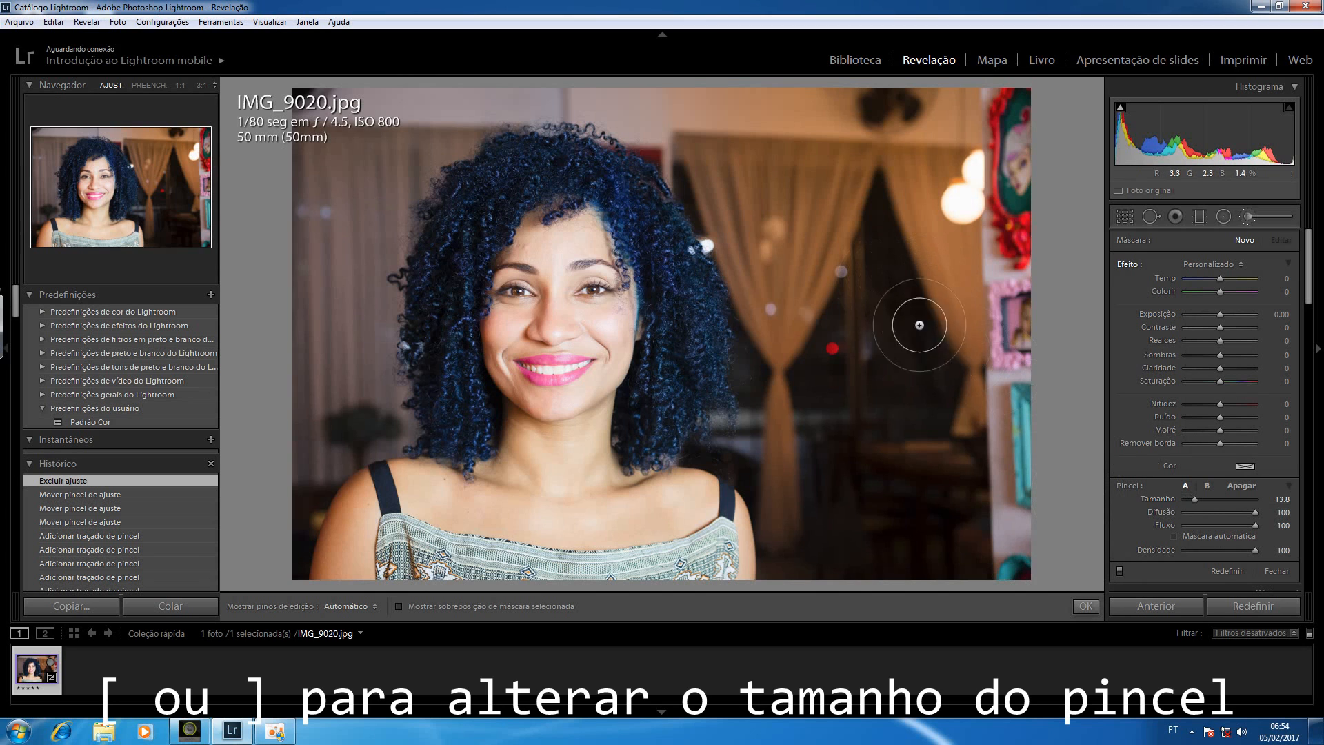
key(bracketleft)
key(bracketleft)
key(bracketright)
key(bracketright)
key(bracketleft)
key(bracketleft)
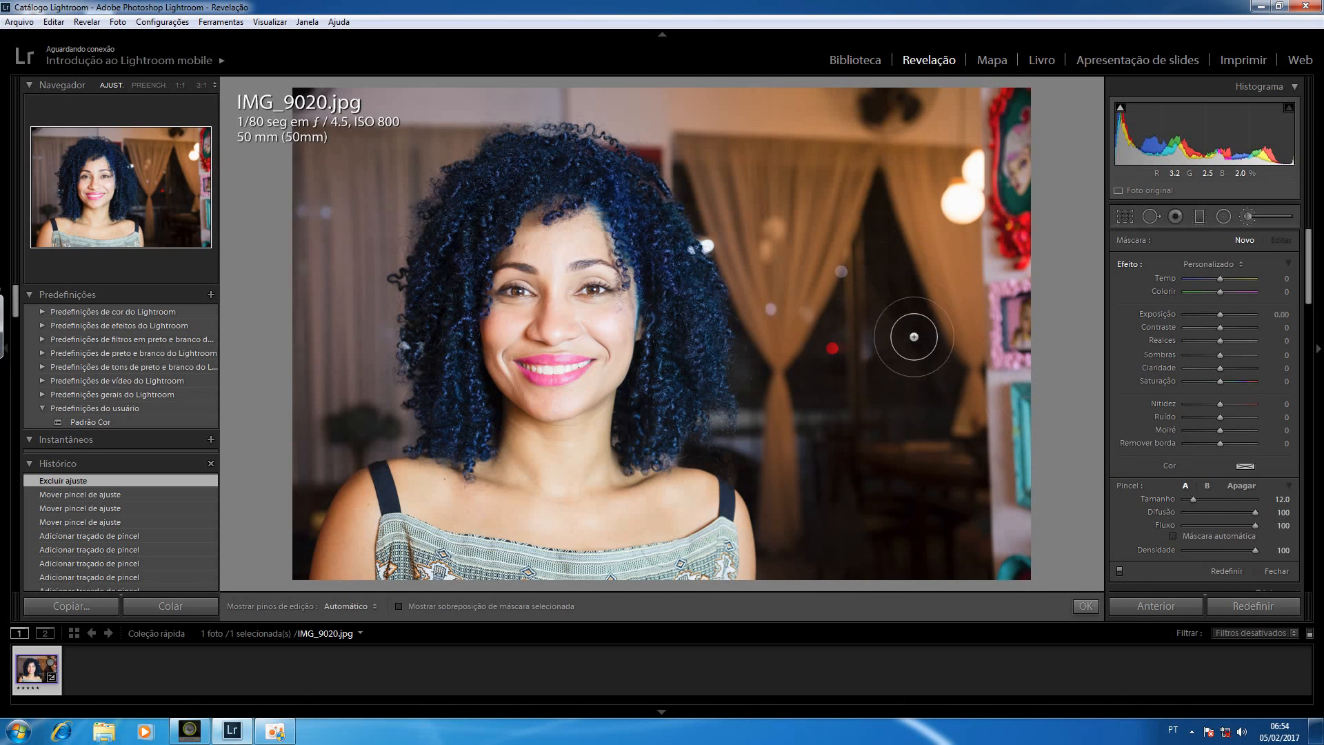
Set the brush exposure to 2.80 and paint a spot on the curtain behind the woman
drag(1220, 315, 1226, 314)
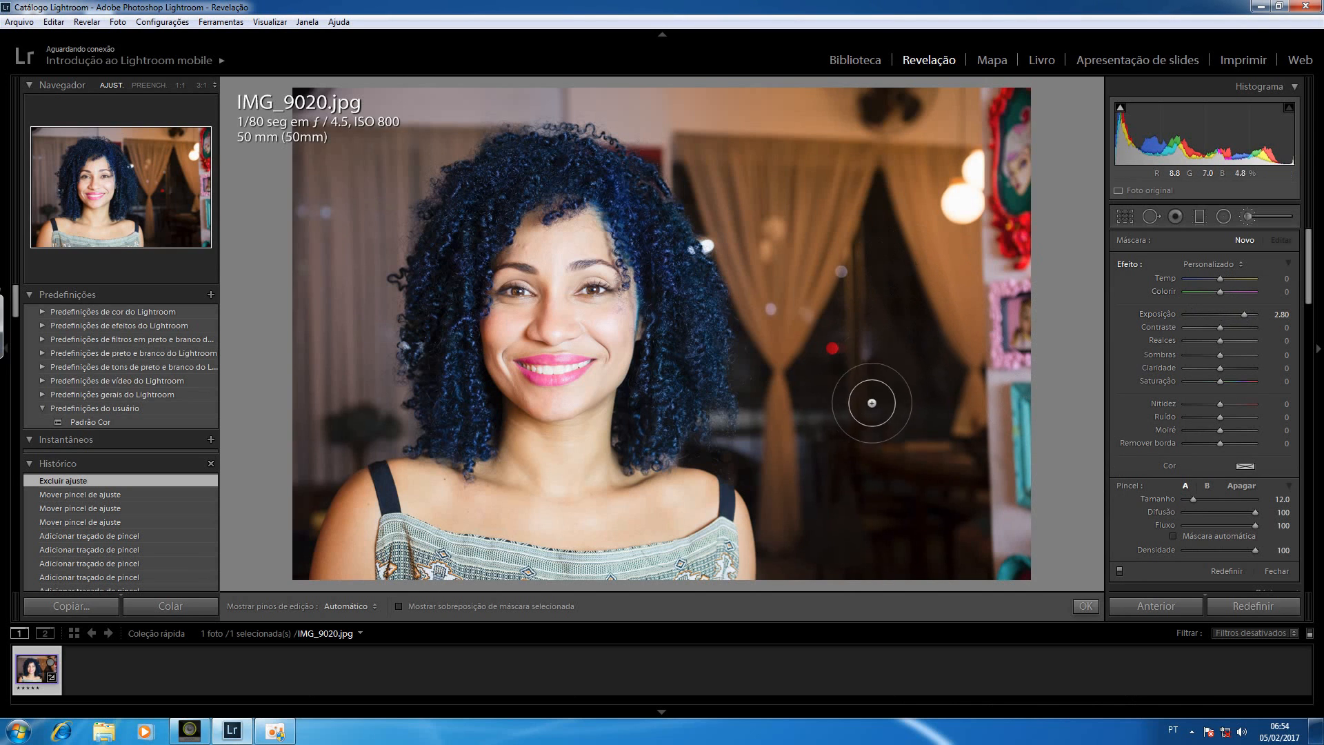
key(h)
drag(792, 207, 786, 219)
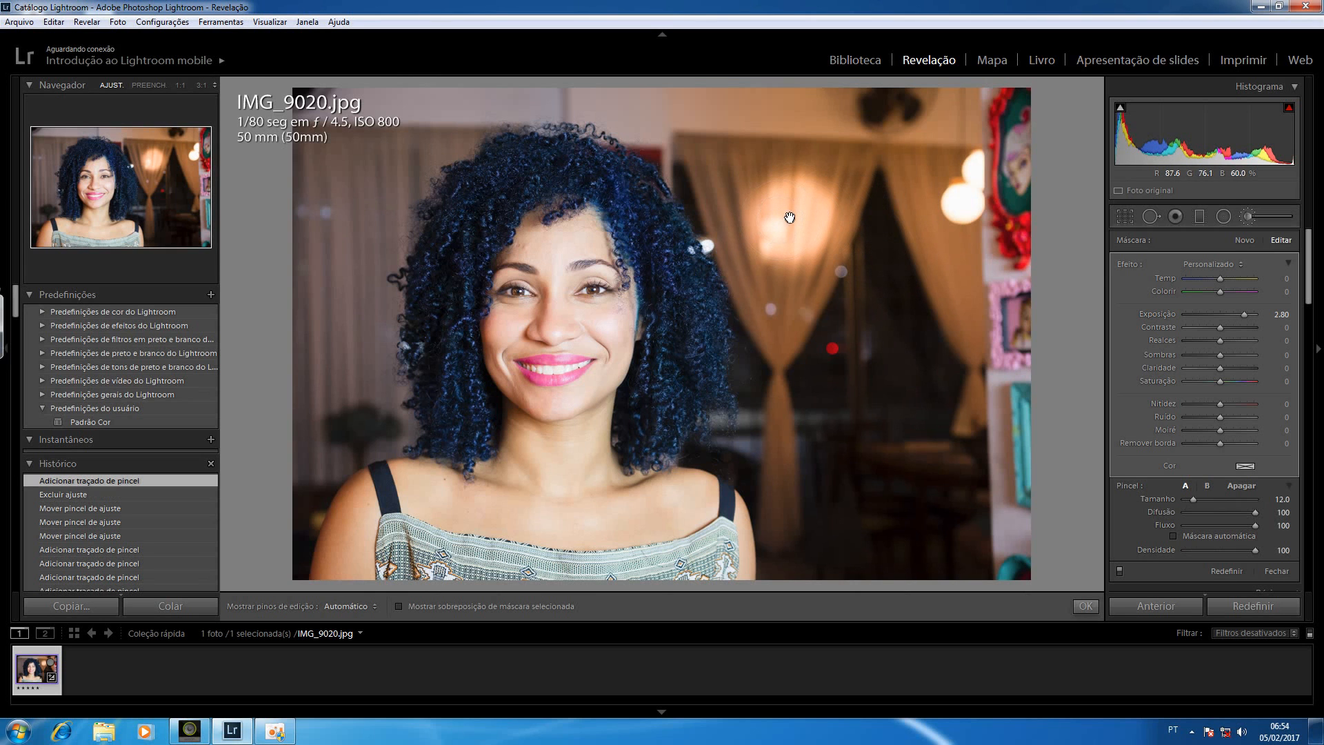
Set the painted spot's exposure to 2.72, contrast to 58 and saturation to -100, and delete the adjustment
mouse_move(792, 219)
mouse_move(1222, 310)
mouse_down()
mouse_move(1200, 316)
mouse_move(1243, 314)
mouse_move(1232, 326)
mouse_move(1243, 330)
mouse_up()
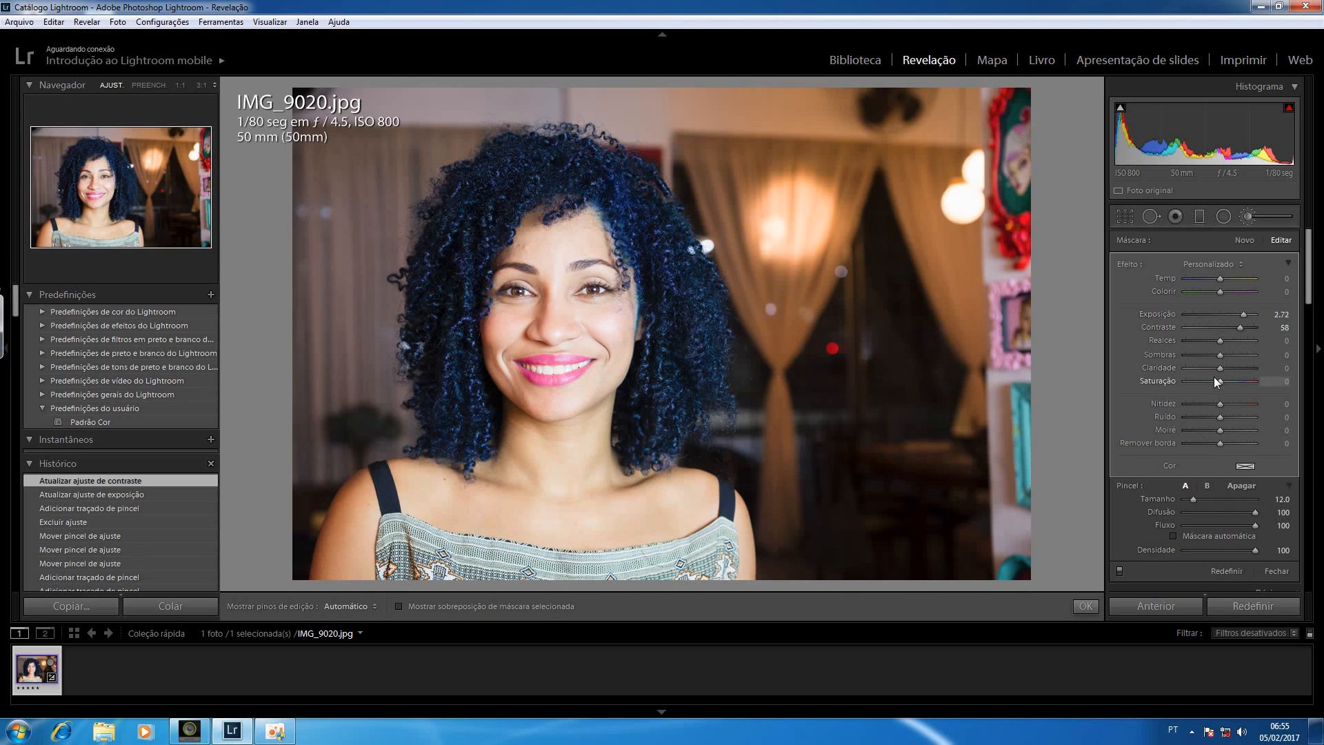
drag(1174, 382, 1172, 384)
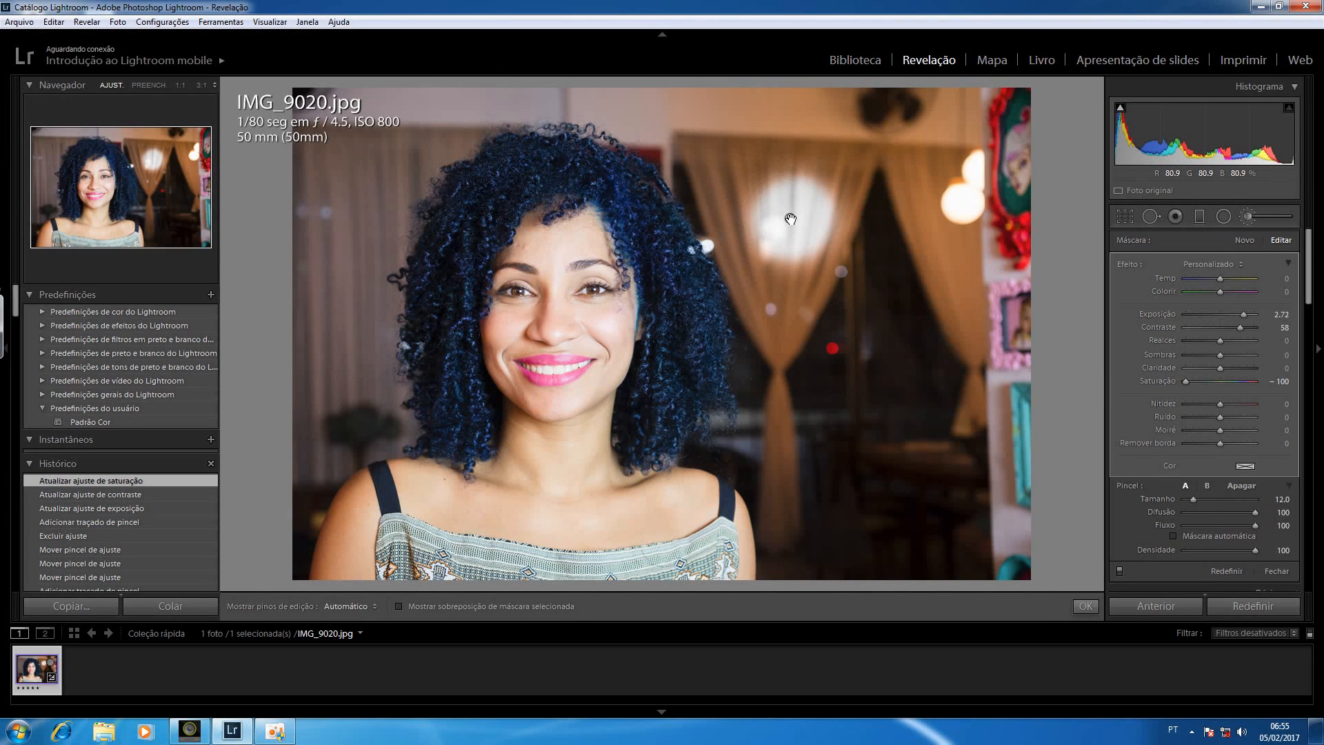
key(Delete)
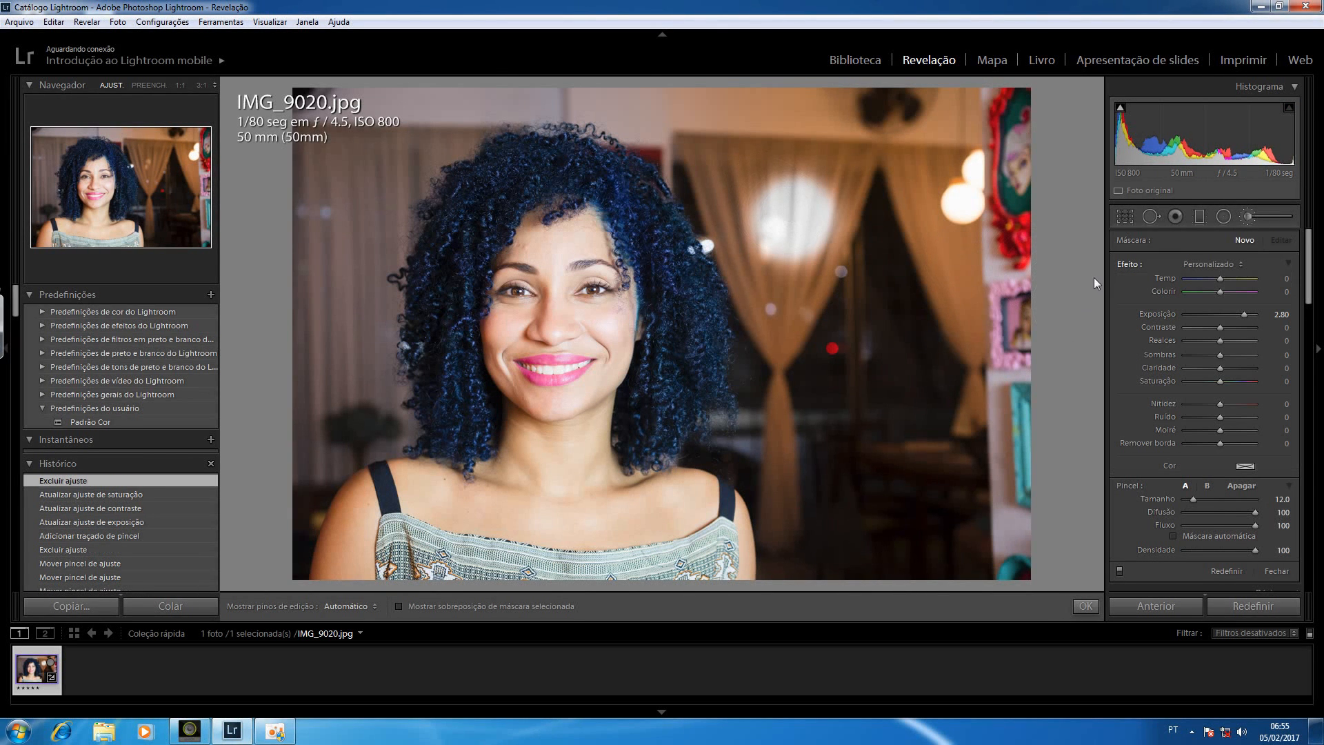
click(1090, 315)
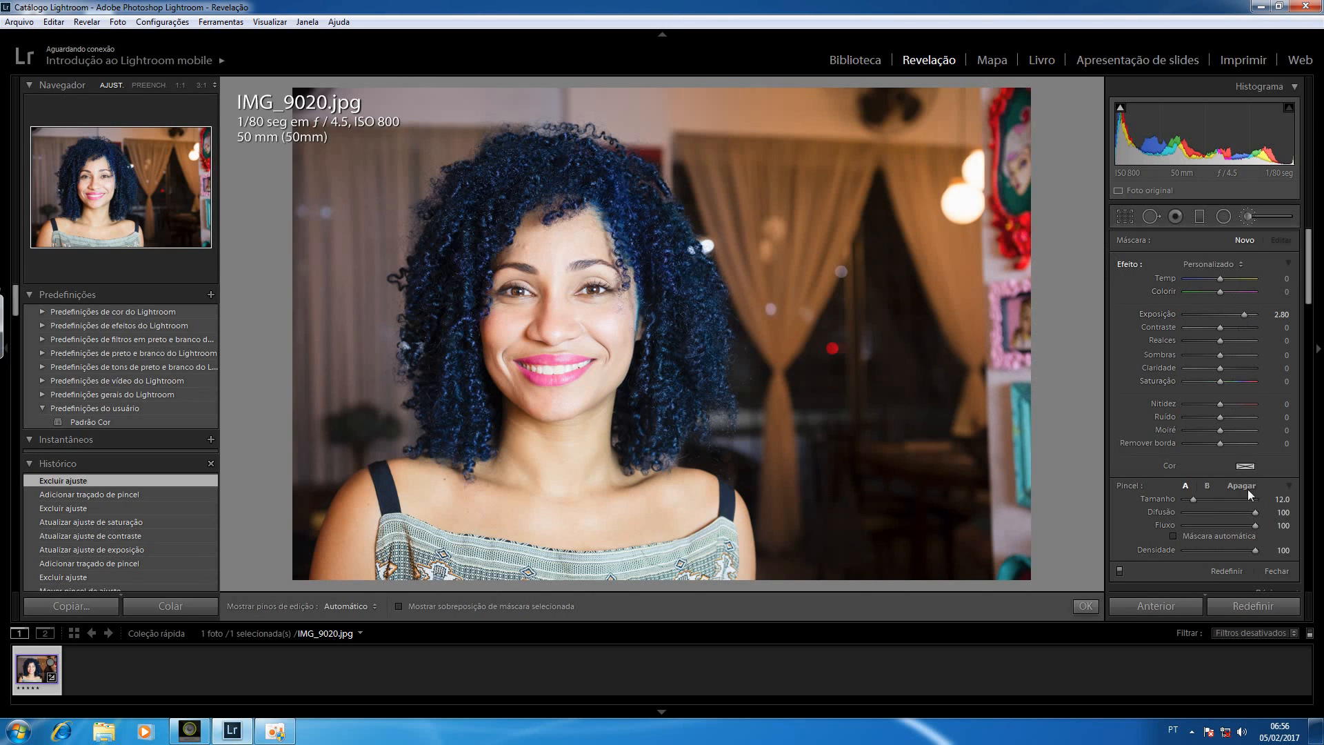
Paint a soft spot on the curtain with brush size 7 and a hard-edged spot beside it with feathering 0
scroll(757, 194, down, 5)
key(h)
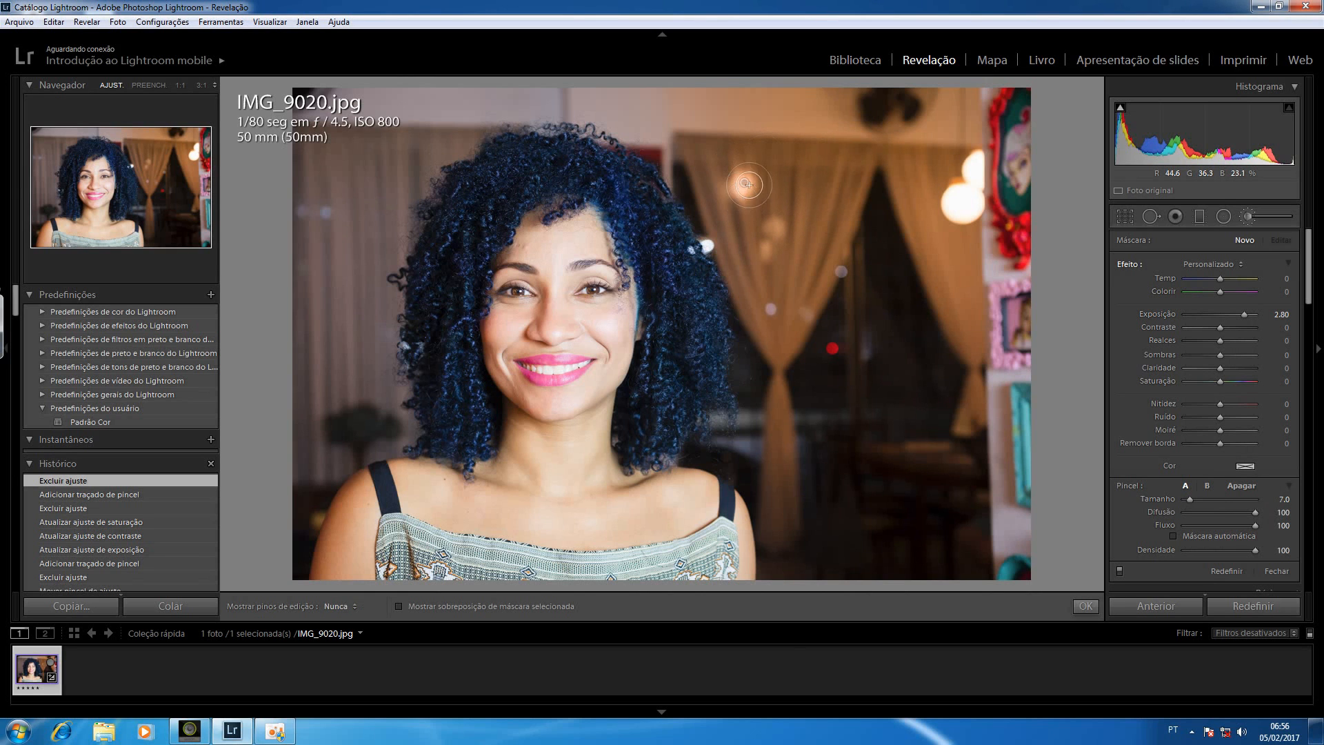
click(744, 195)
key(h)
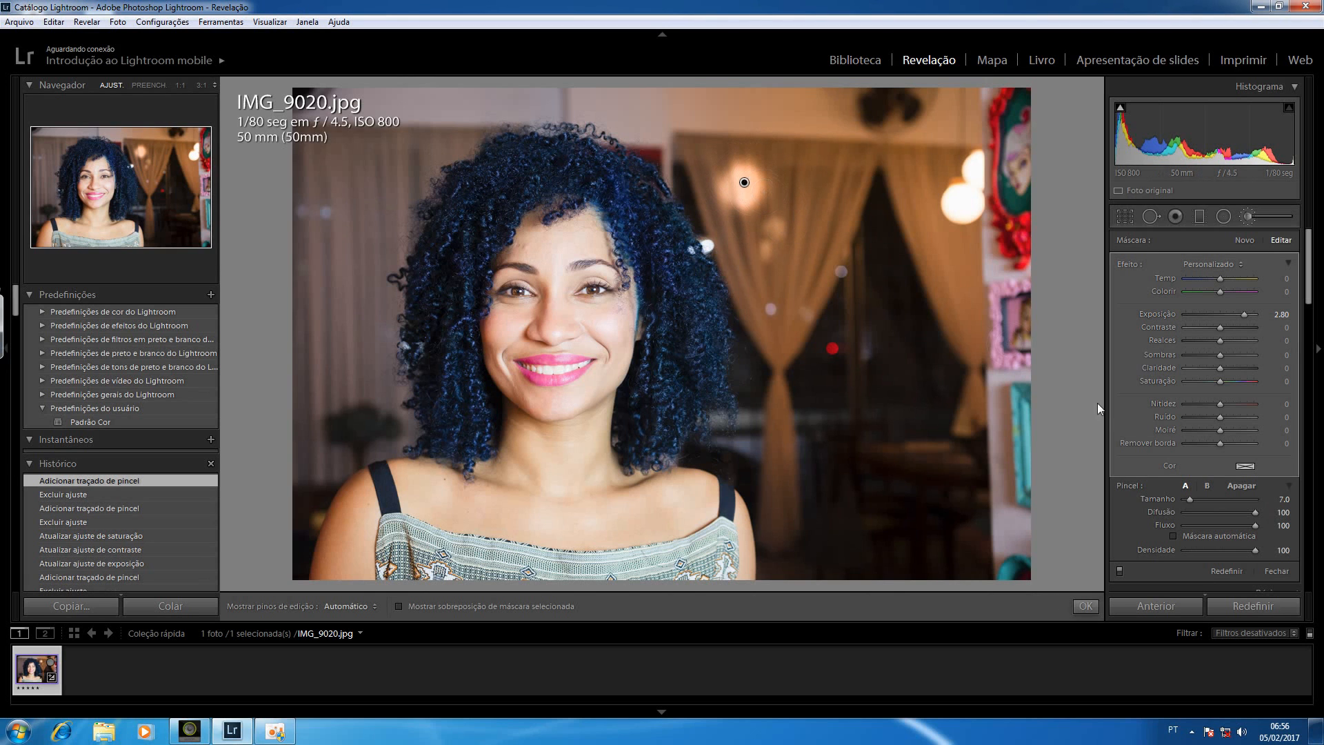
click(1188, 512)
drag(816, 185, 808, 174)
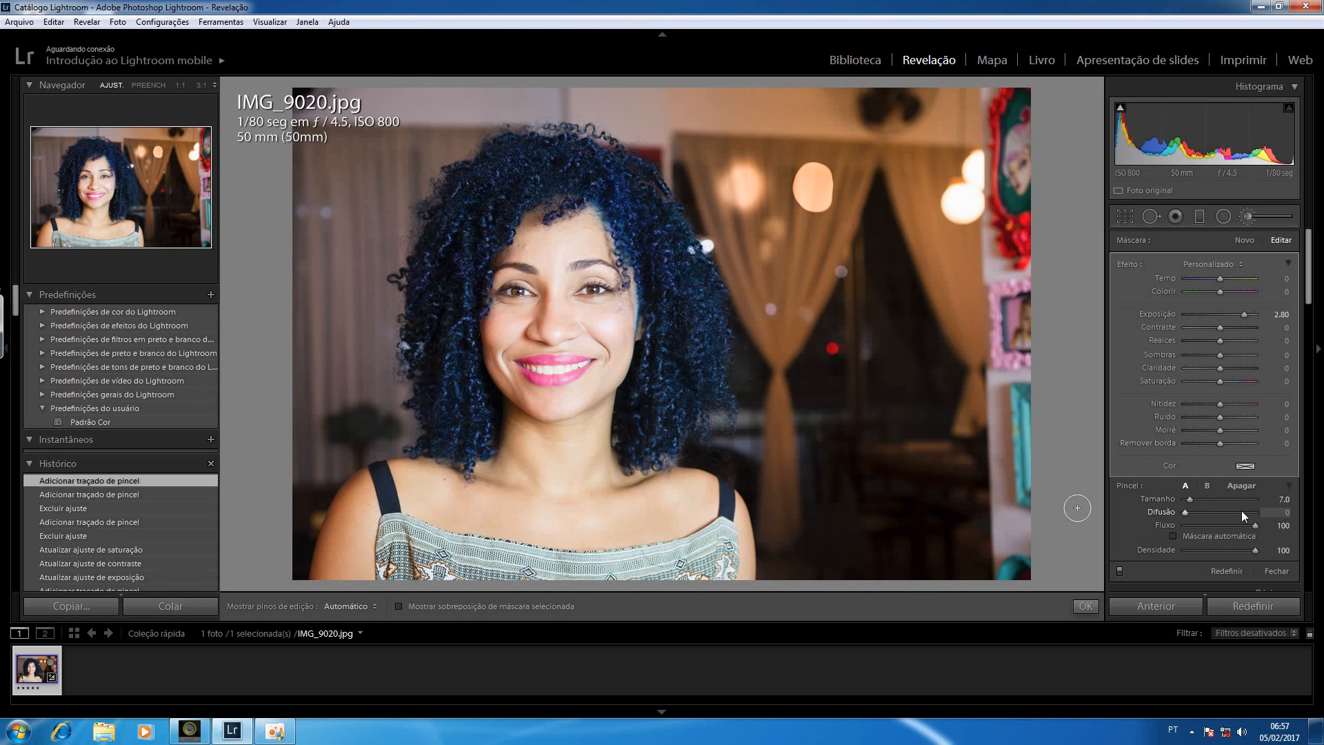
Set the brush feathering to 83 and flow to 31, and build up strokes on the curtain below the hard-edged spot
drag(1243, 511, 1246, 511)
drag(1209, 523, 1206, 523)
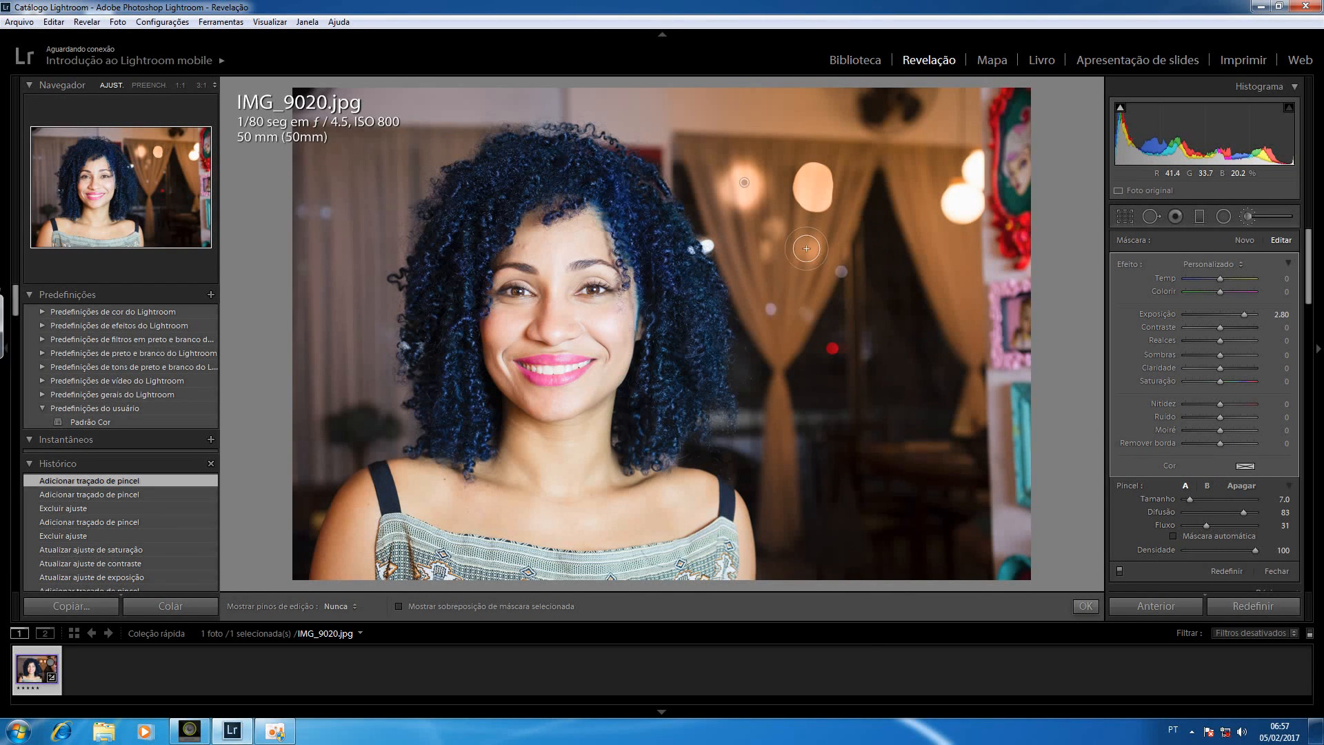
drag(840, 322, 837, 303)
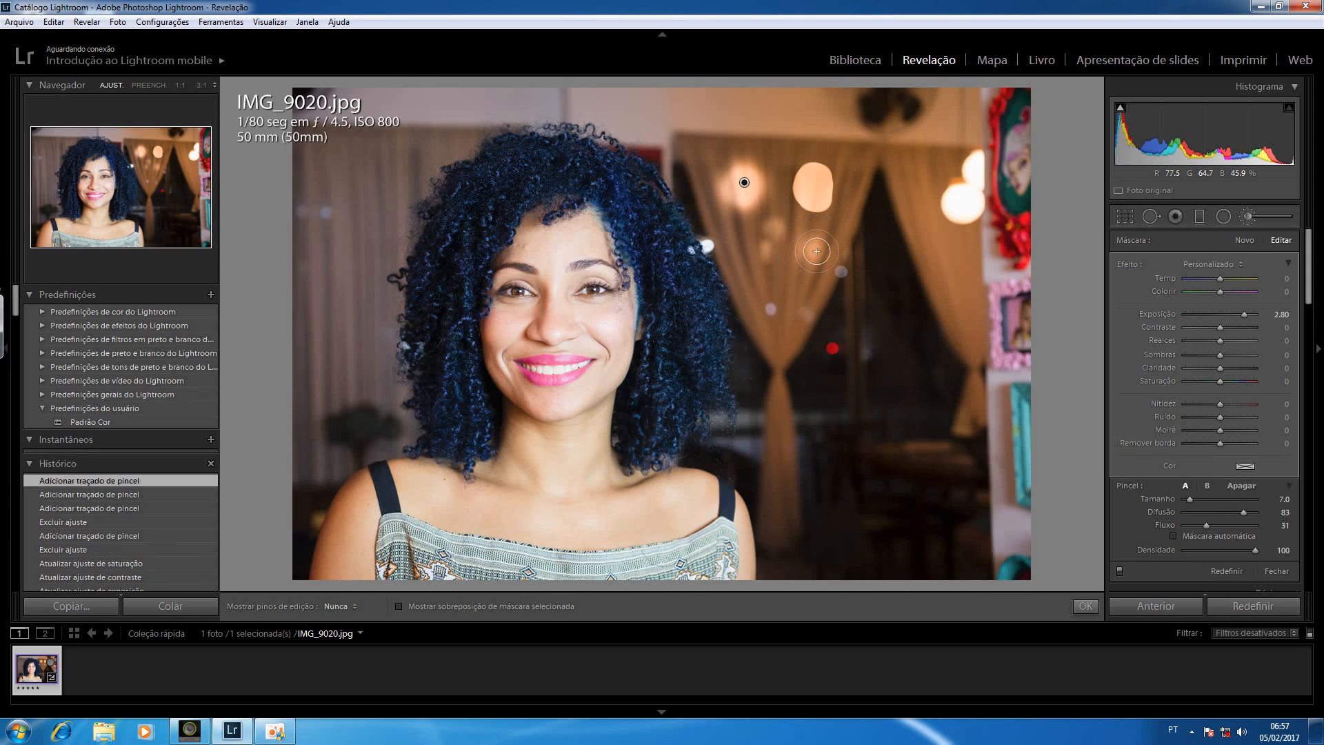
drag(814, 245, 809, 249)
click(816, 256)
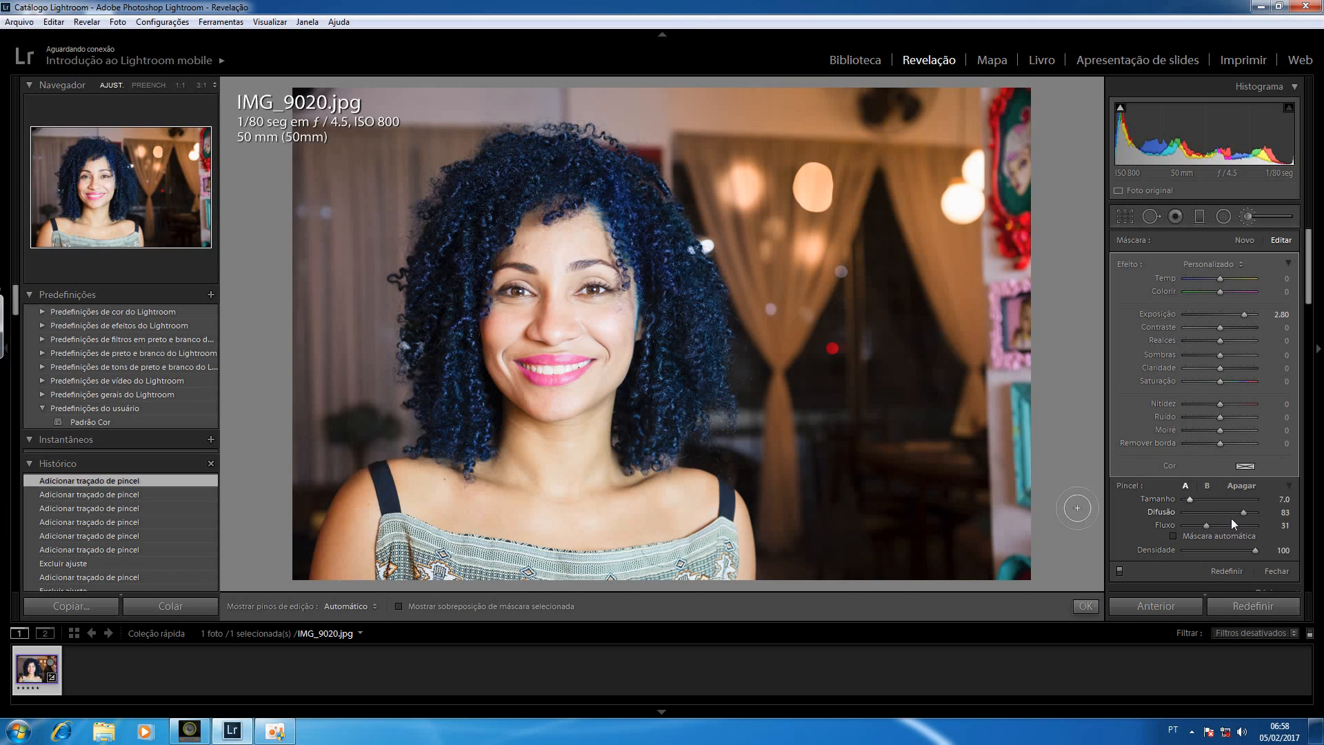
Set the flow to 100, try painting over the edge of the woman's top and arm, and undo the stroke
drag(1252, 526, 1256, 524)
key(h)
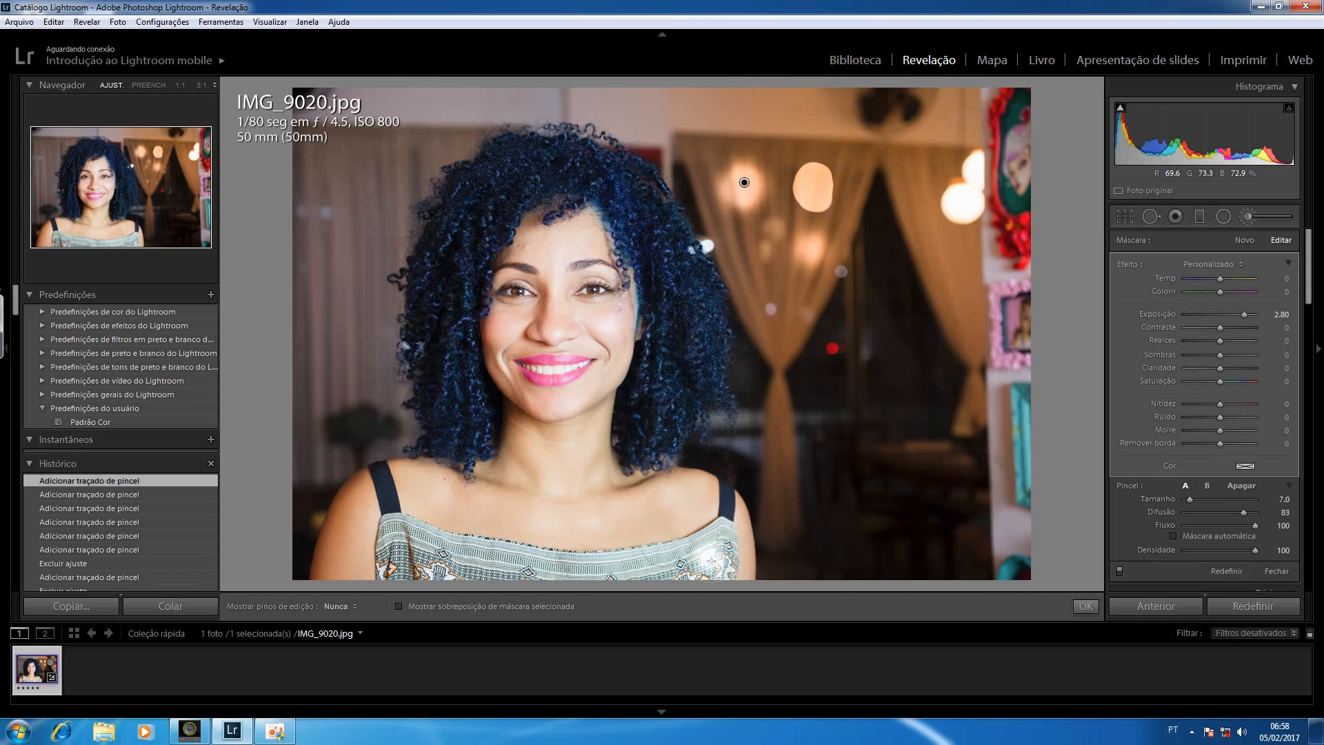
drag(741, 550, 743, 560)
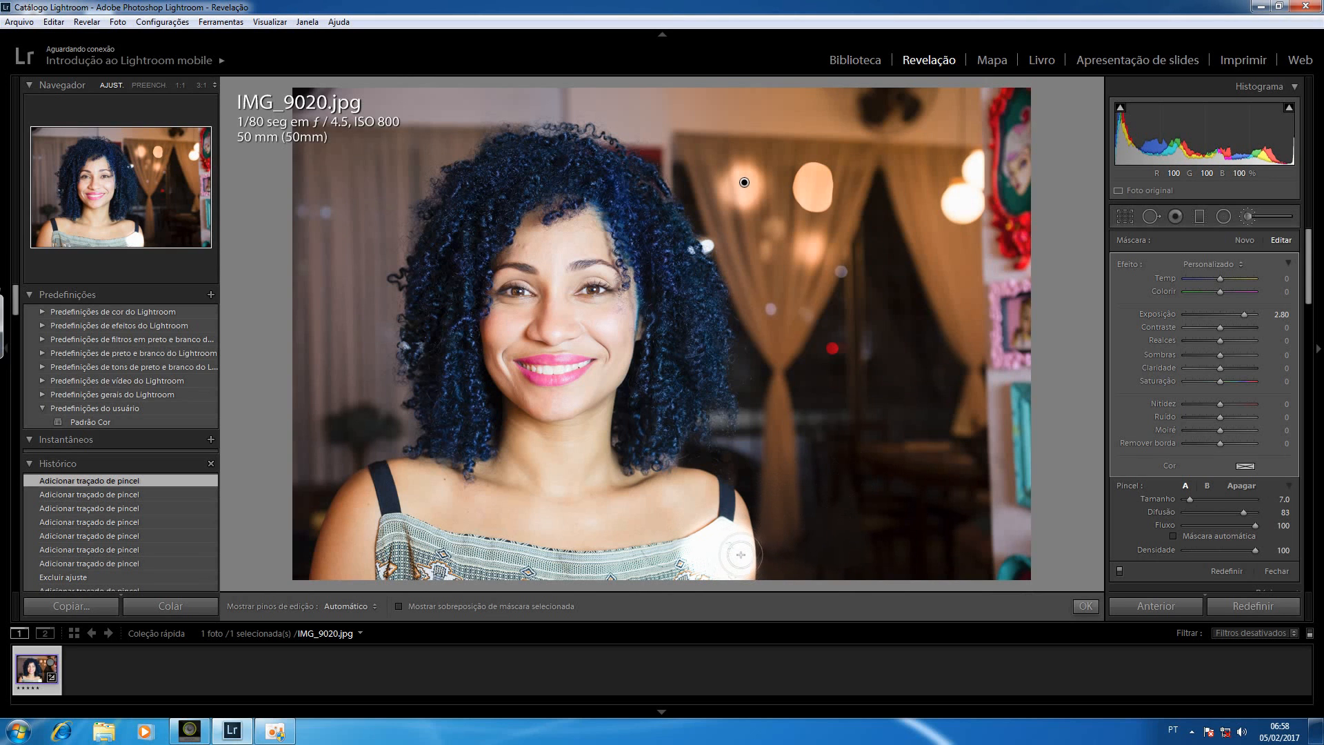
key(ctrl+z)
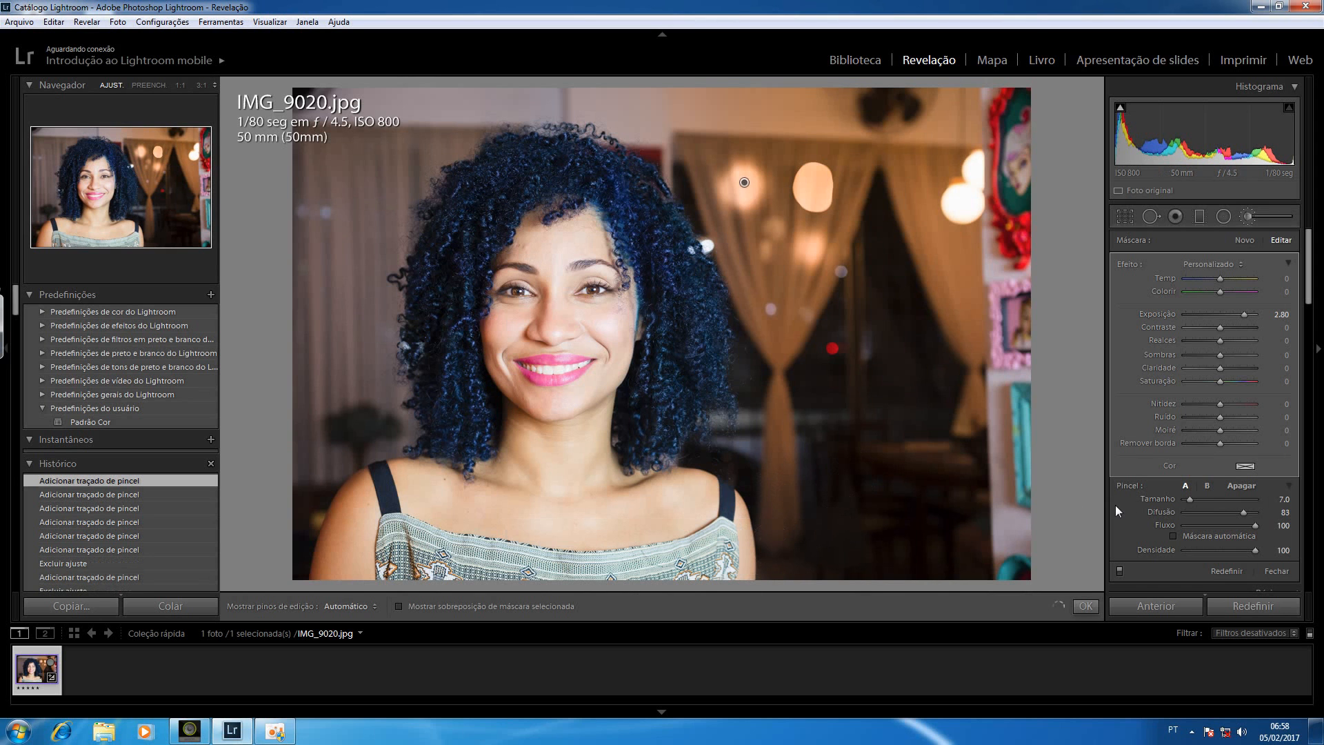
Paint over the woman's top with automatic masking enabled, and paint a spot on the far curtain with density 47
click(1173, 536)
mouse_move(718, 560)
mouse_down()
mouse_move(727, 544)
mouse_move(717, 561)
mouse_up()
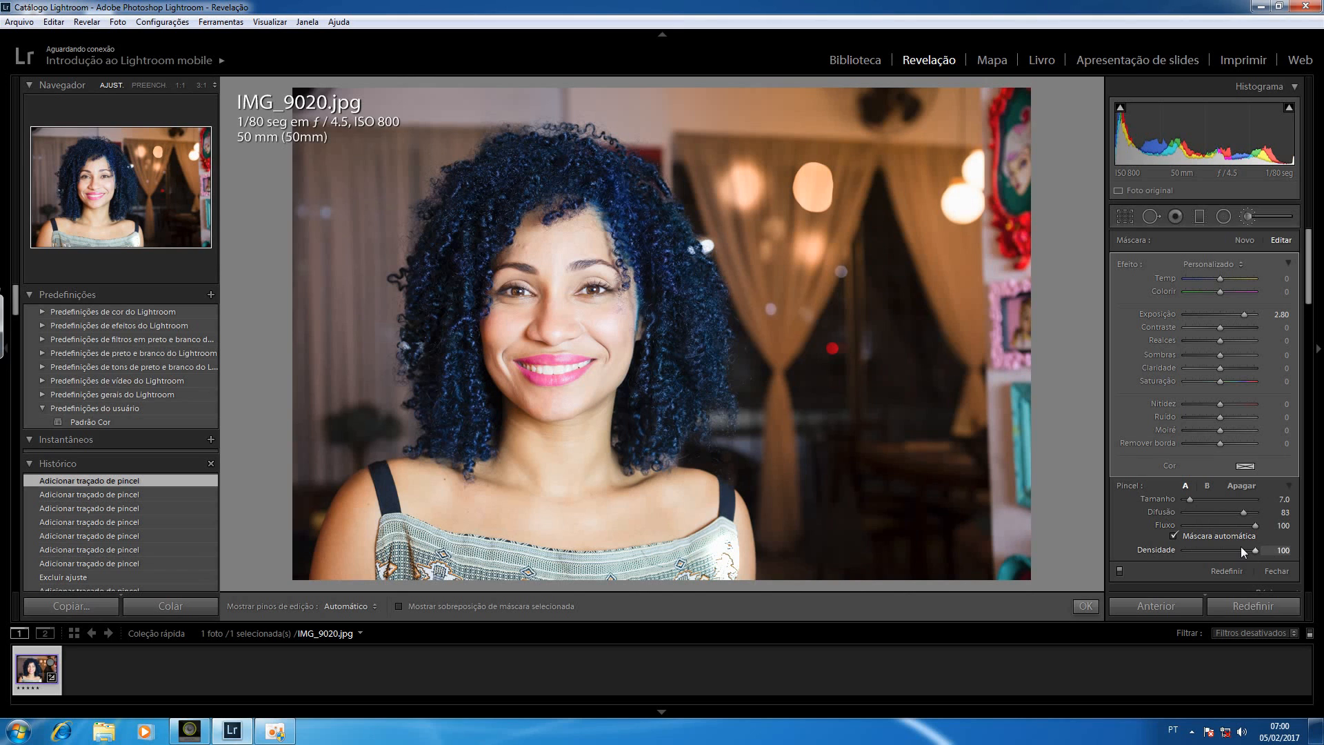
drag(1197, 551, 1218, 553)
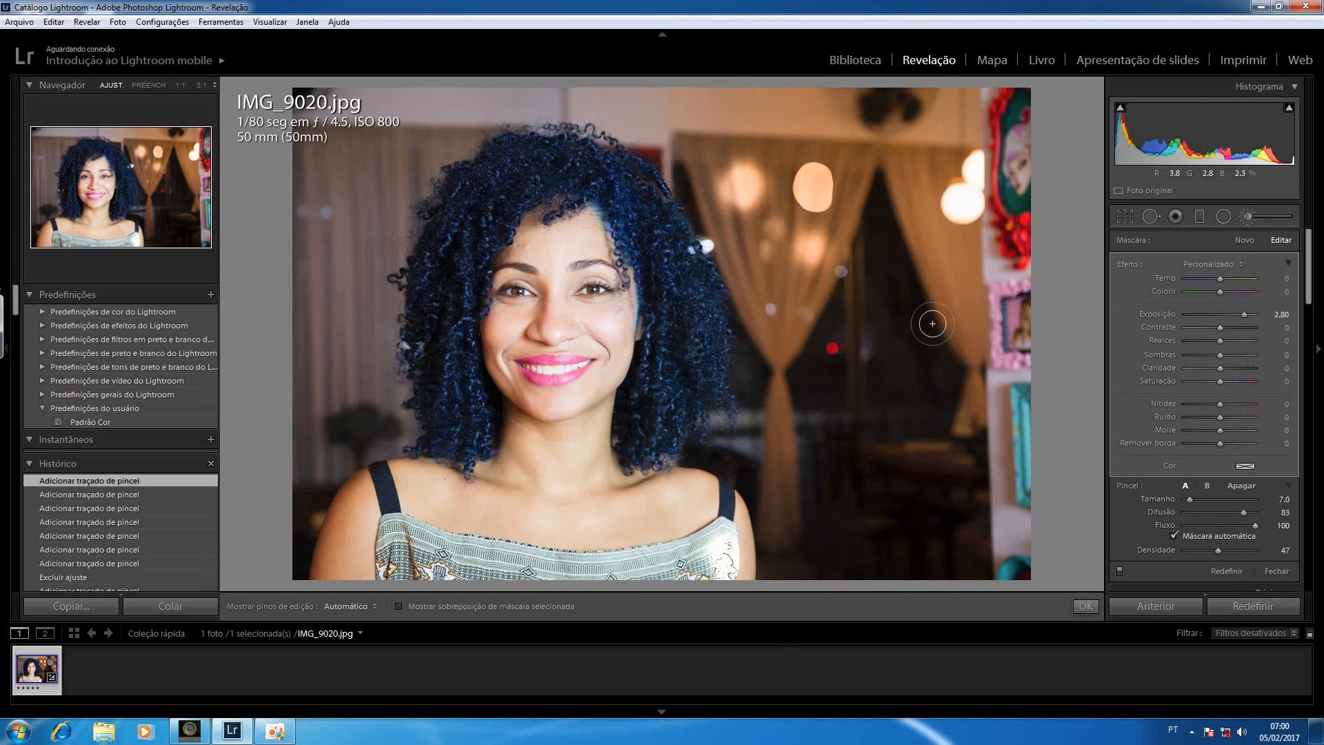
click(957, 282)
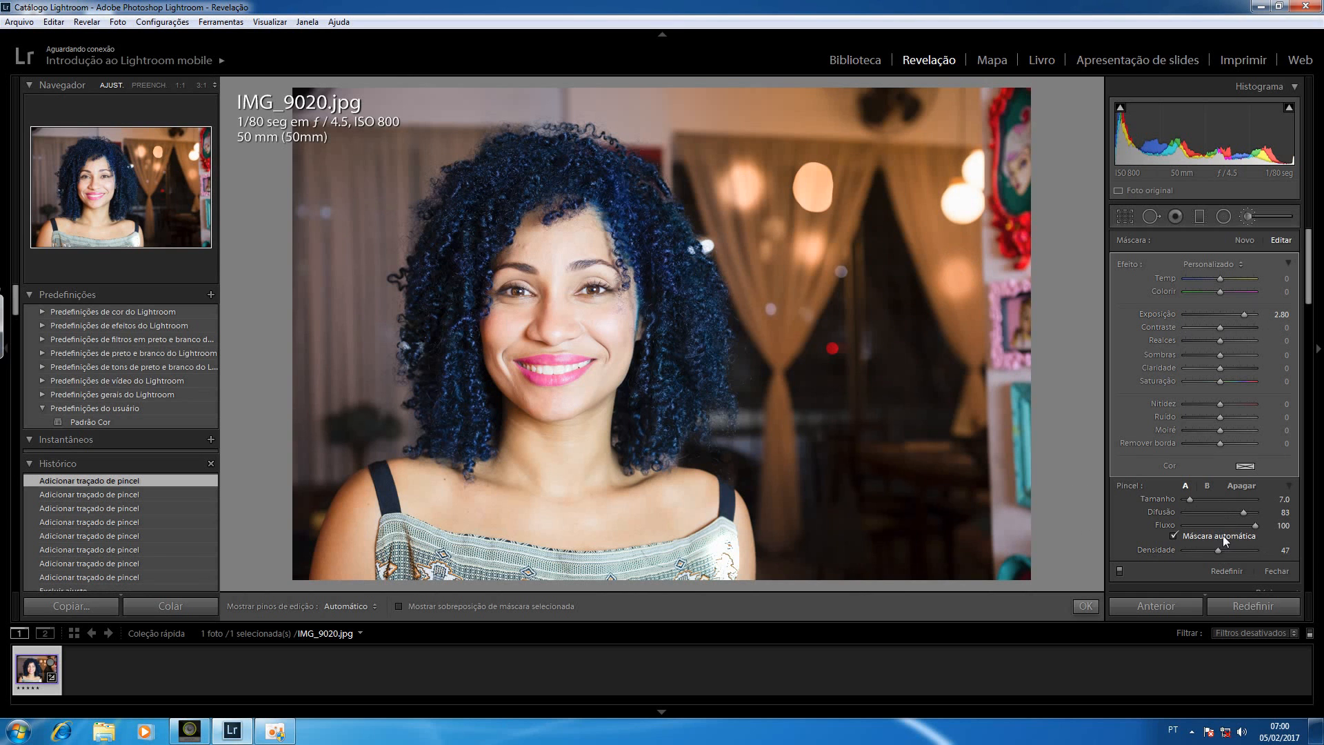
Restore the brush density to 100 and remove the hard-edged spot from the curtain using the eraser at size 9
drag(1218, 551, 1260, 550)
click(1235, 486)
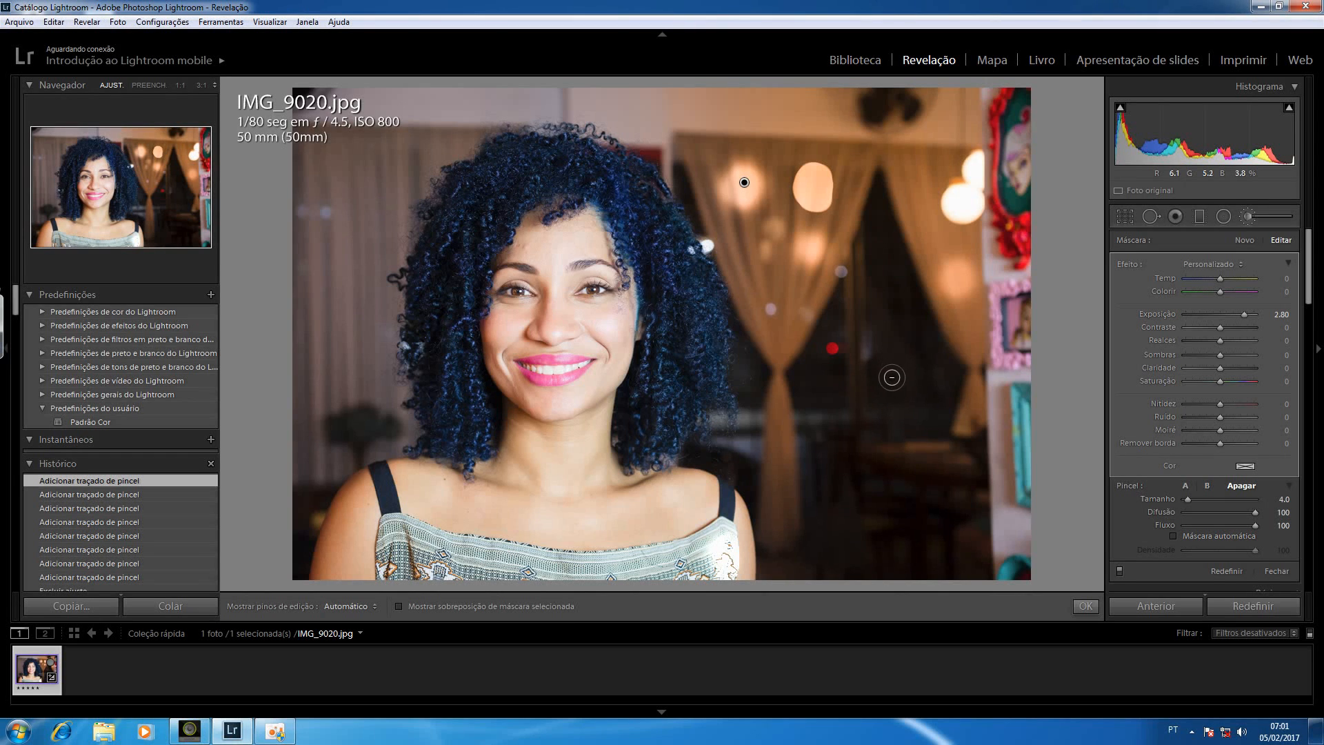
scroll(892, 384, up, 1)
scroll(890, 384, up, 3)
key(h)
scroll(817, 170, up, 1)
mouse_move(817, 170)
mouse_down()
mouse_move(818, 207)
mouse_move(800, 179)
mouse_move(809, 199)
mouse_up()
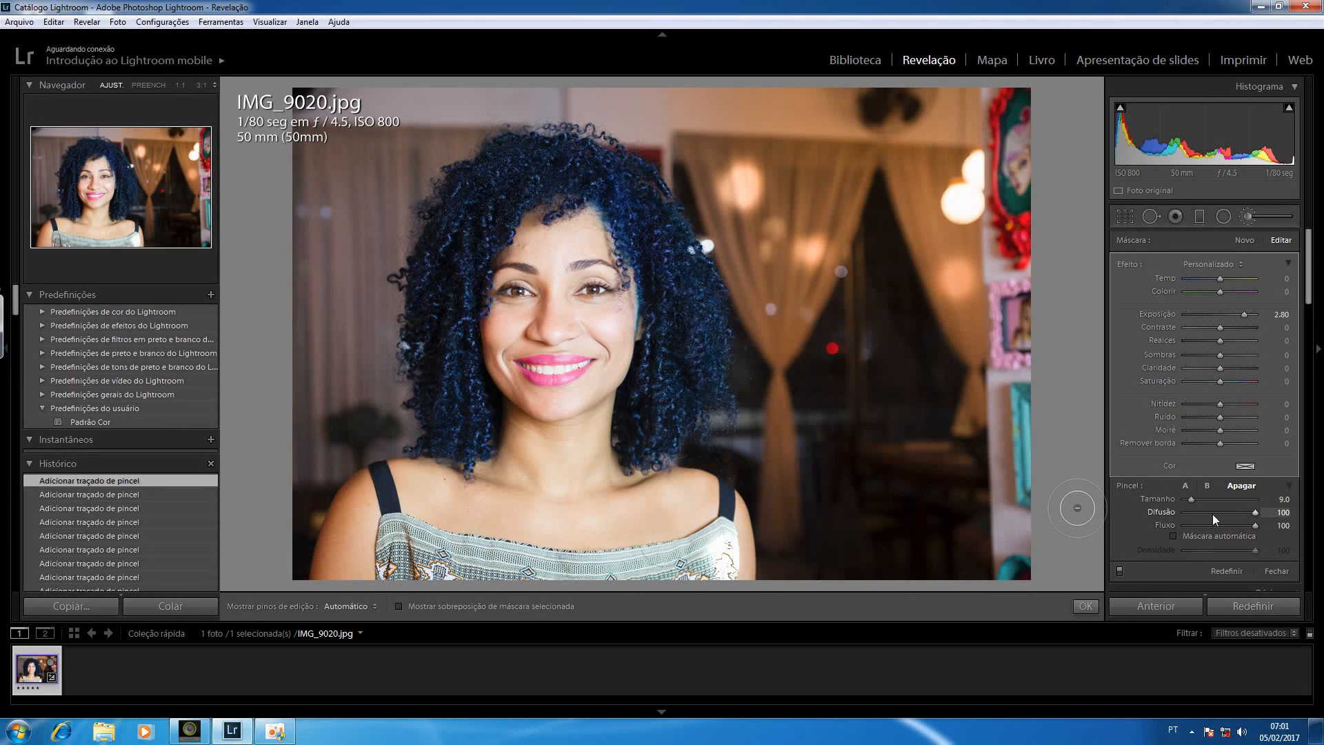
Switch back to brush A and shift the adjustment pin slightly on the curtain
click(1185, 486)
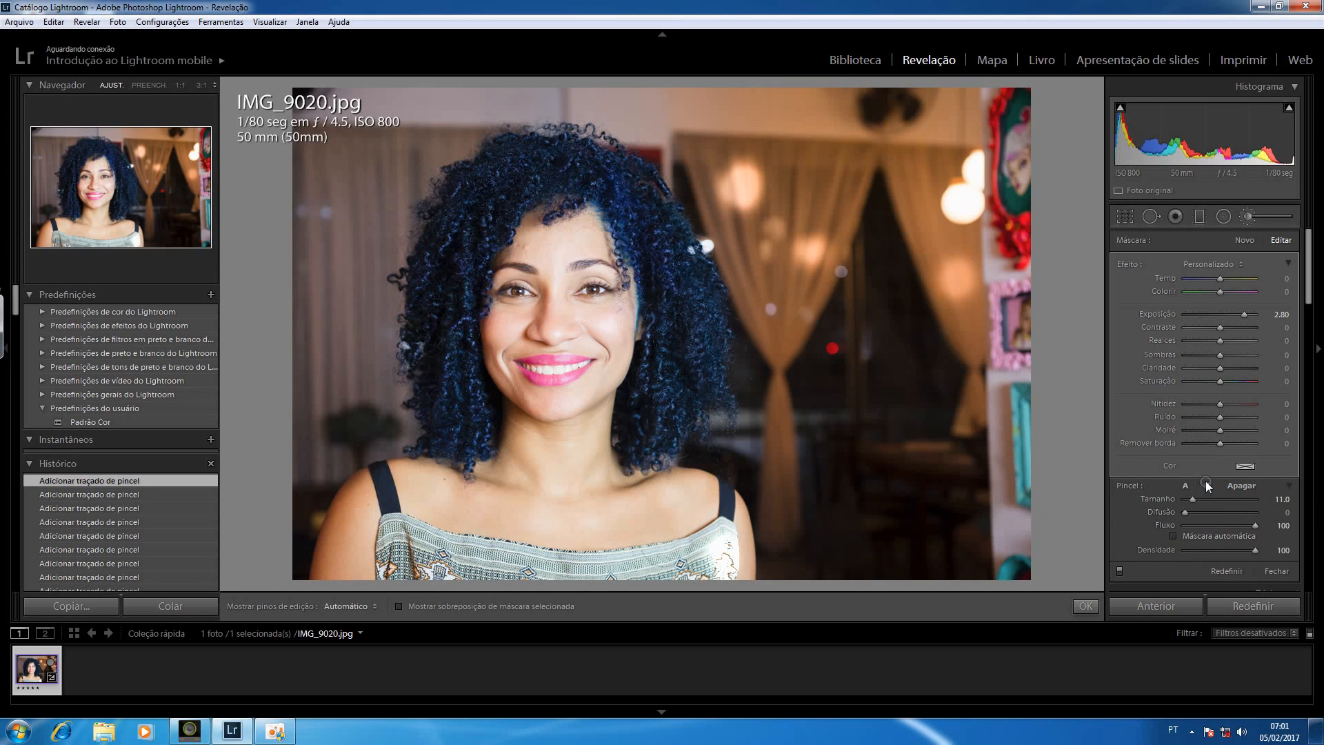
click(1186, 484)
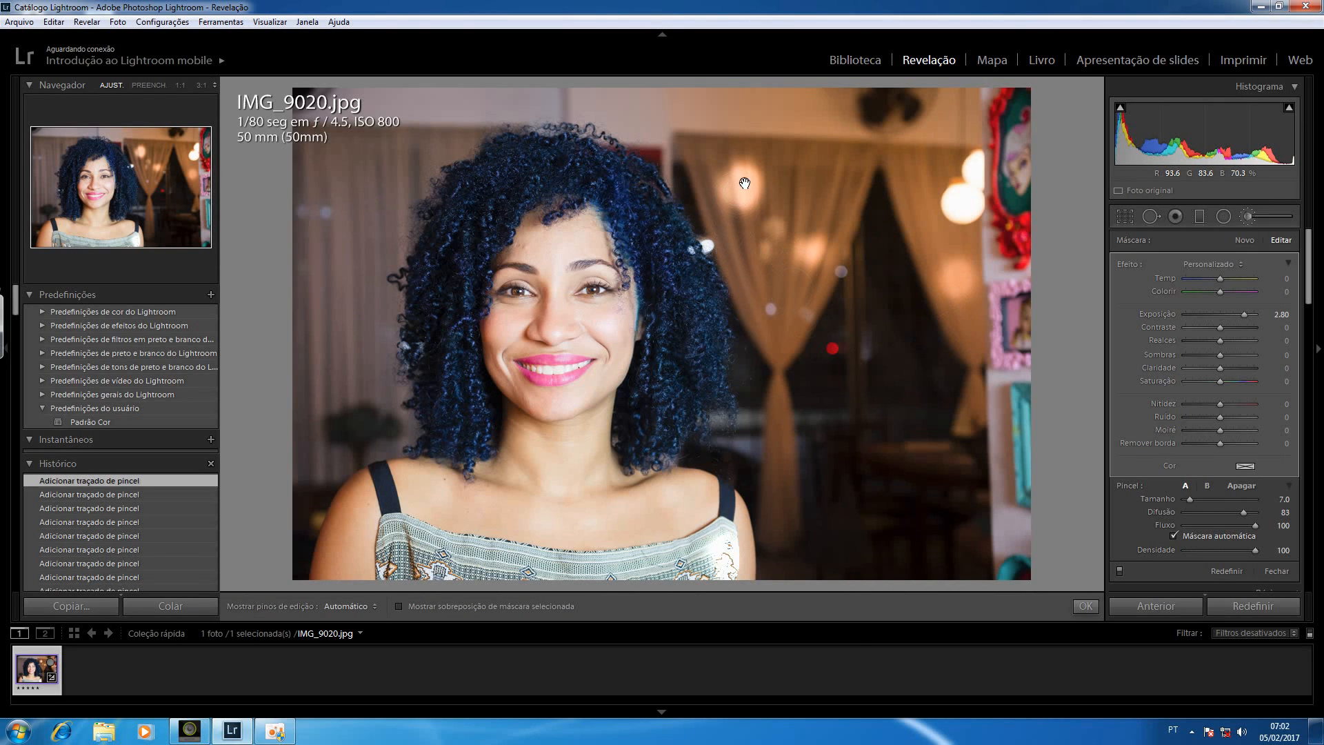
drag(744, 182, 747, 184)
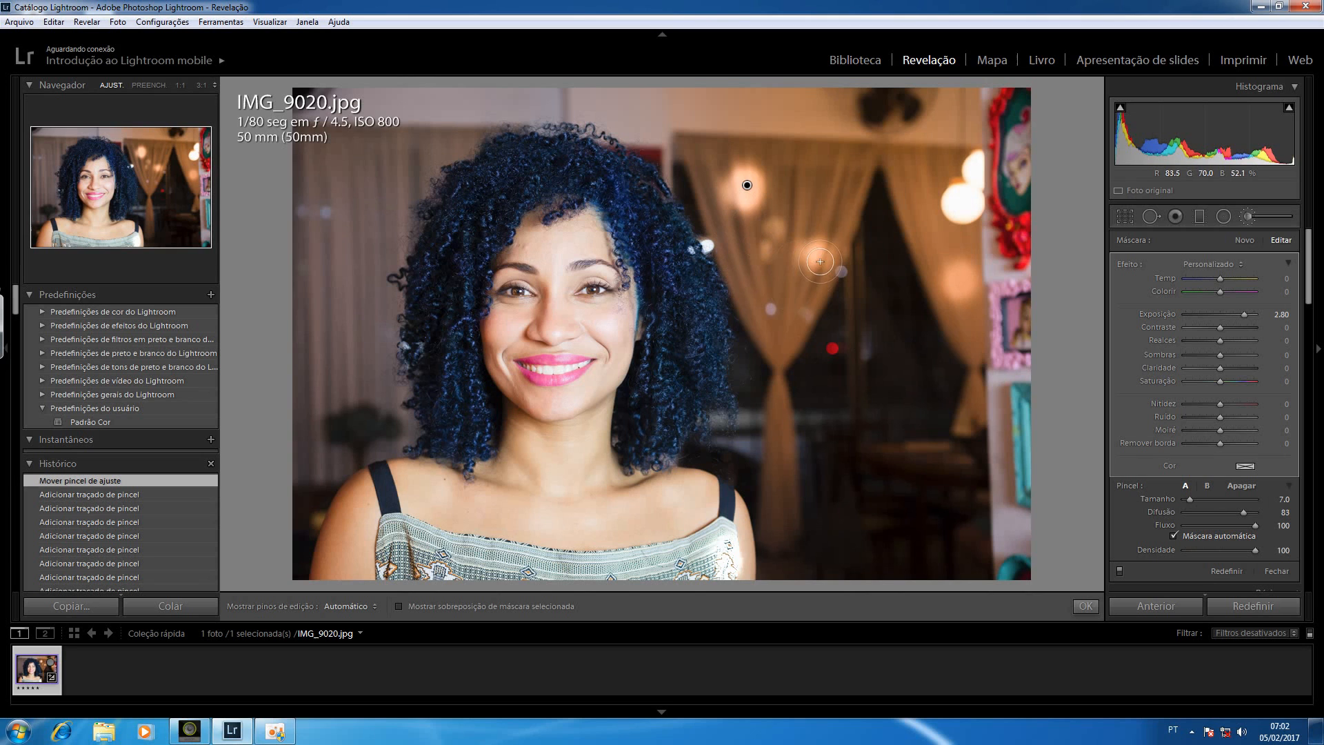
Show and hide the mask overlay to check the painted areas, and delete the brush adjustment
key(o)
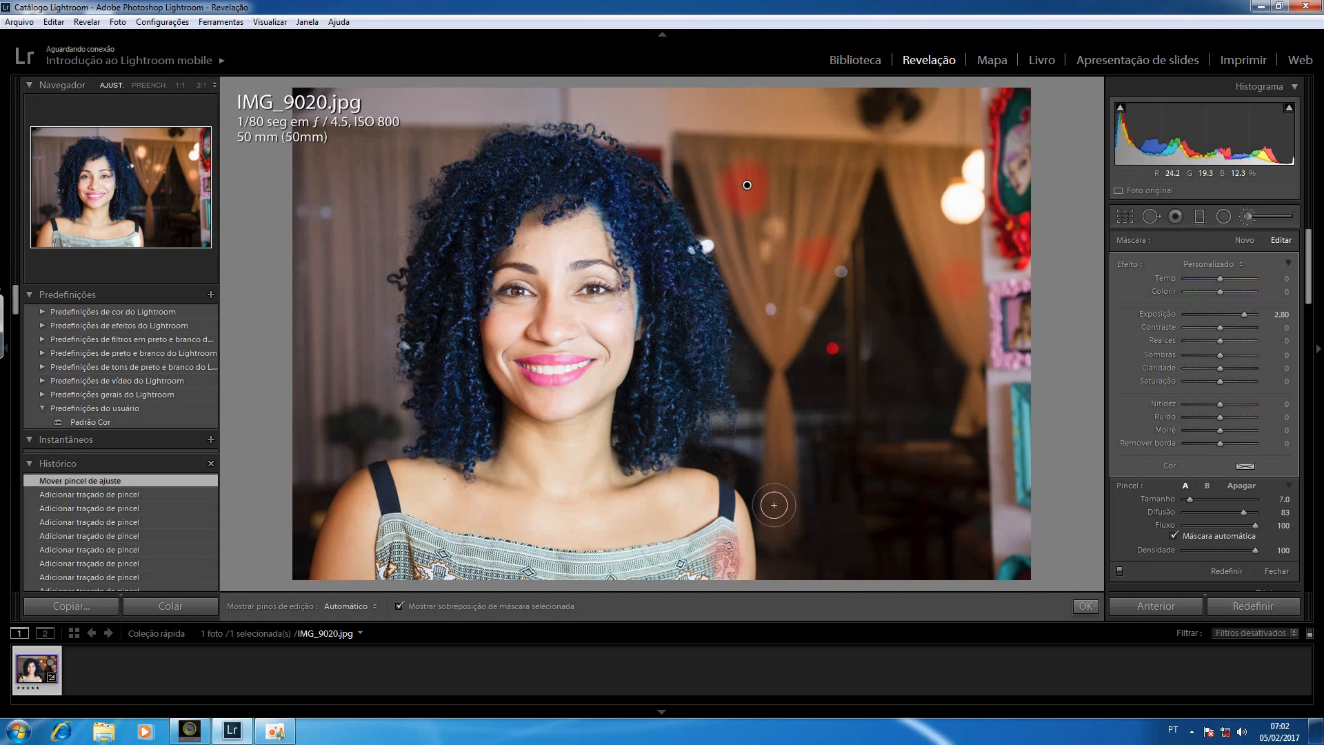
key(o)
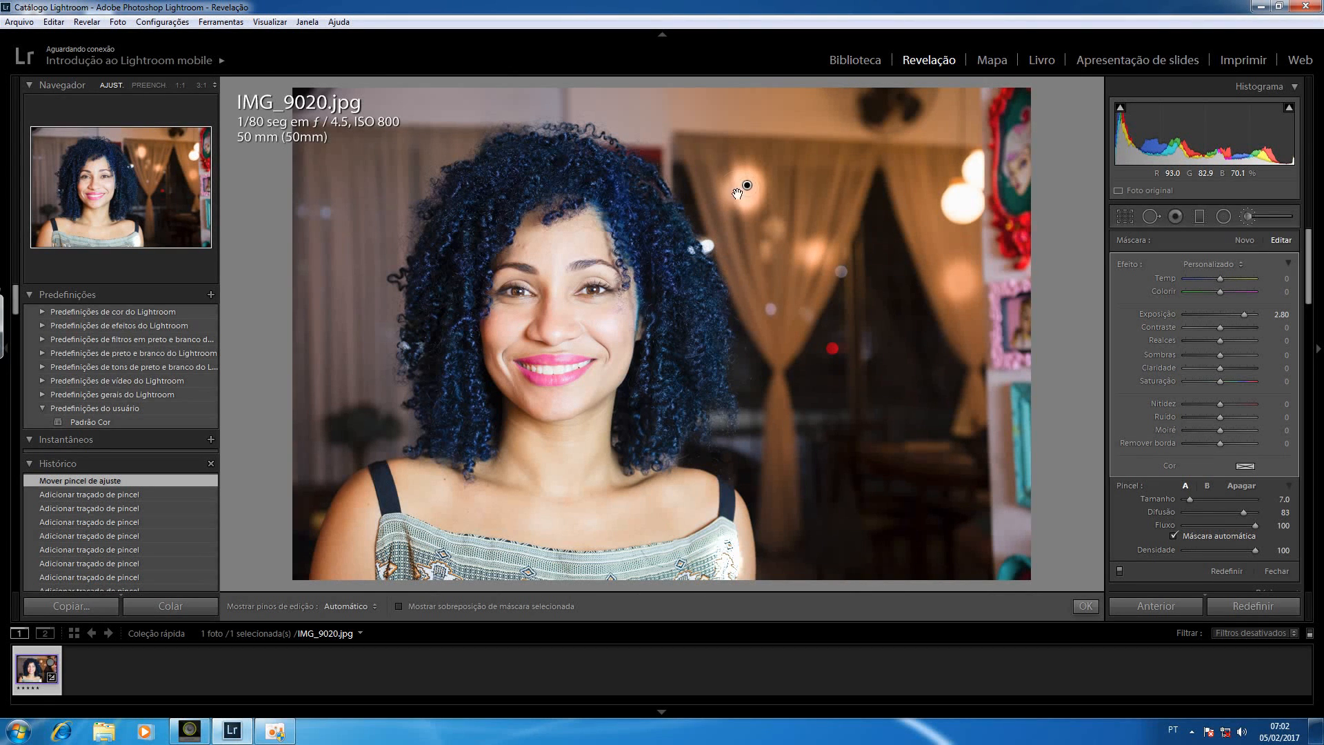
key(Delete)
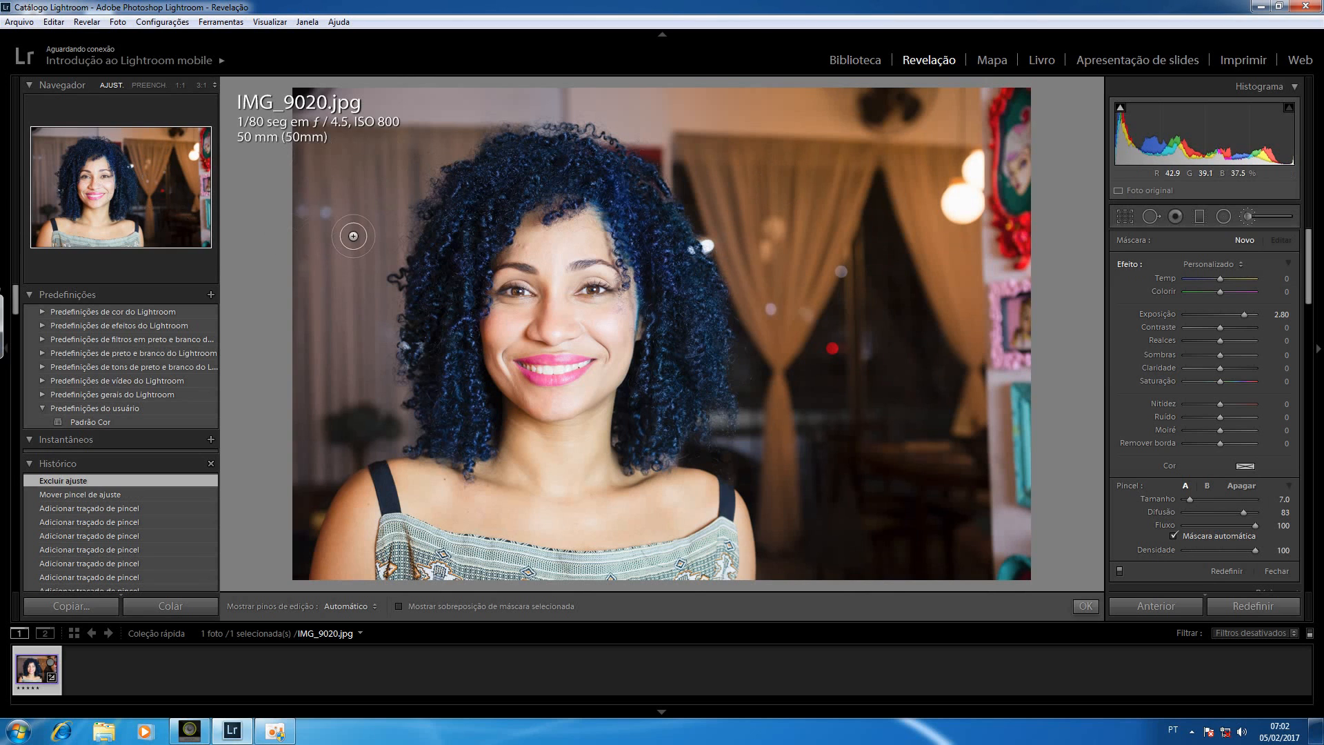
Choose the Aprimoramento da íris effect and configure the brush with size 2 and automatic masking off
click(1215, 264)
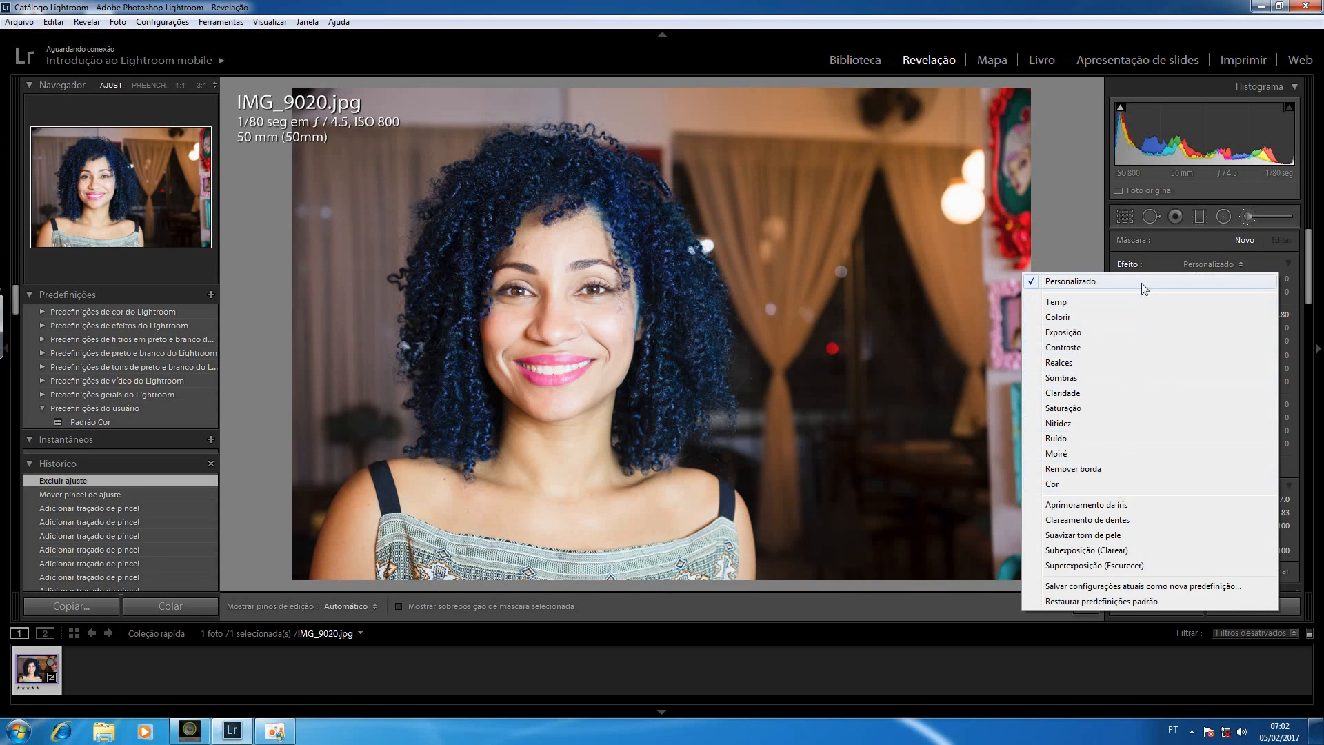
click(1135, 505)
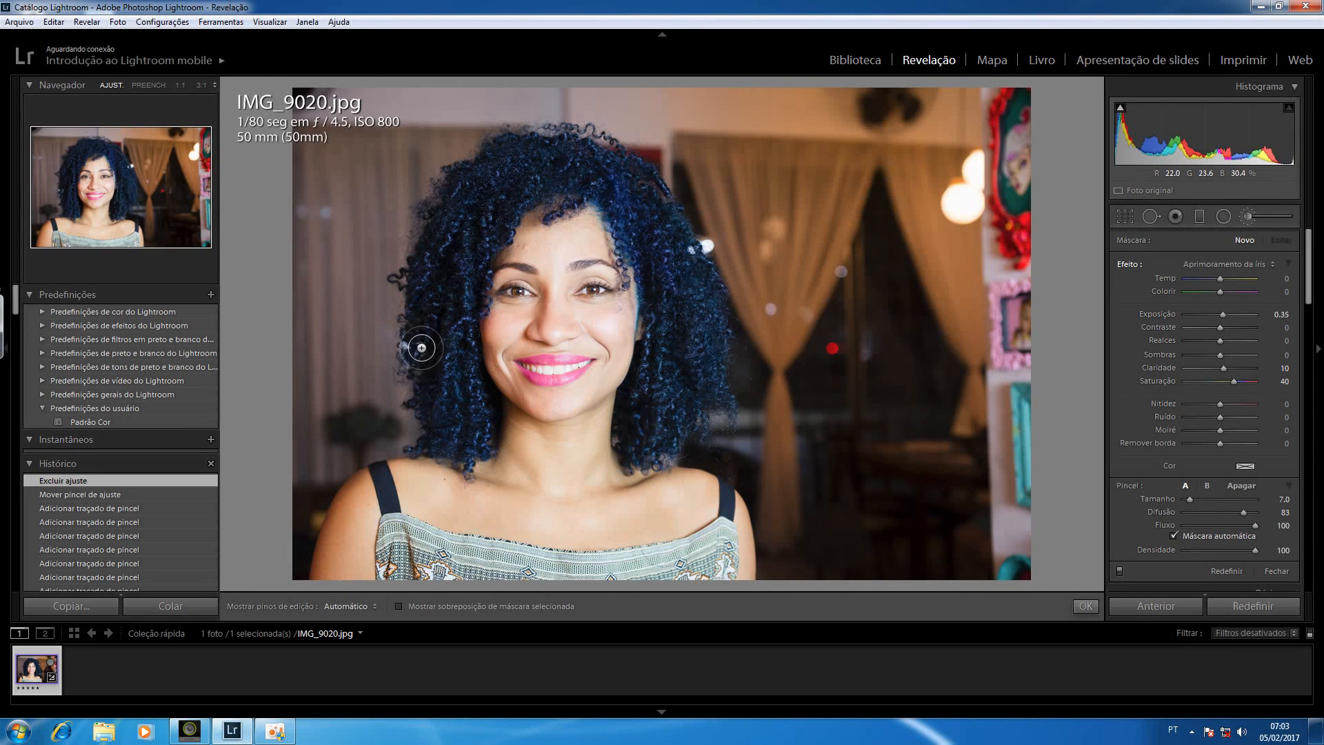
click(100, 182)
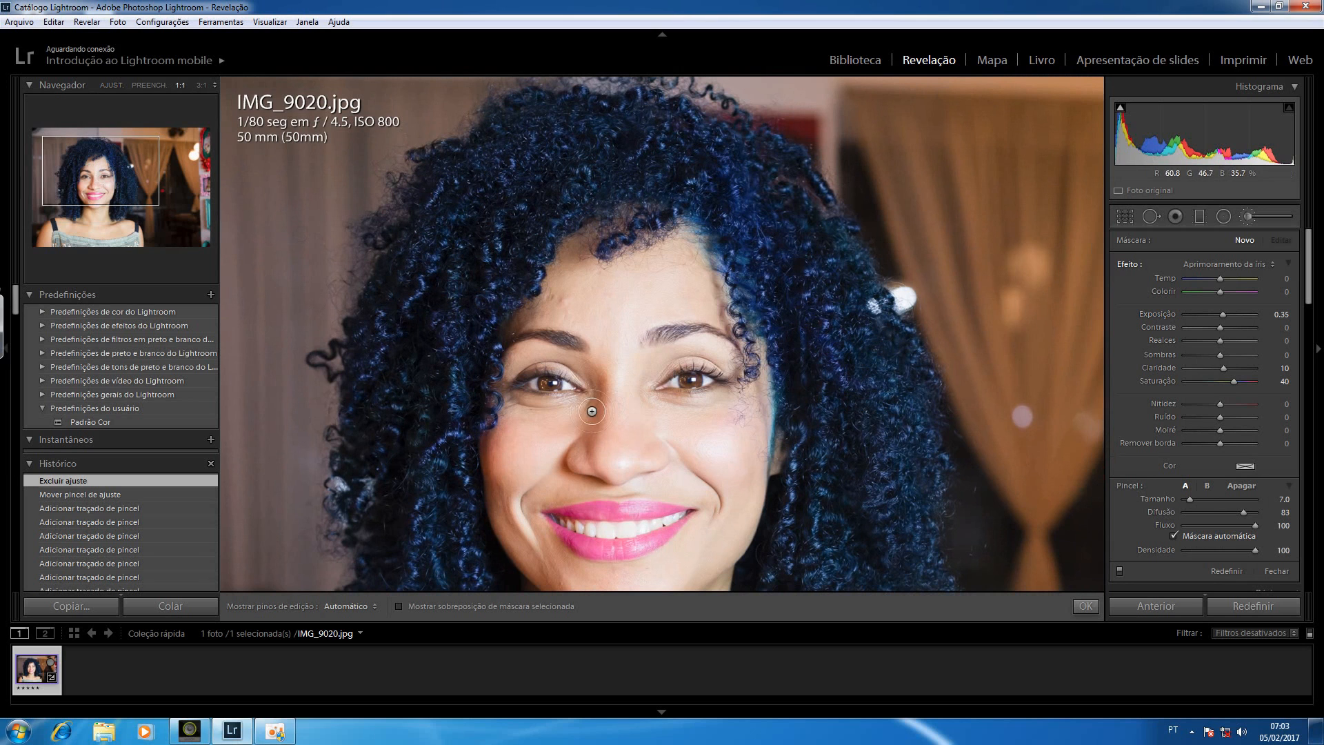
scroll(547, 402, down, 4)
scroll(552, 388, down, 1)
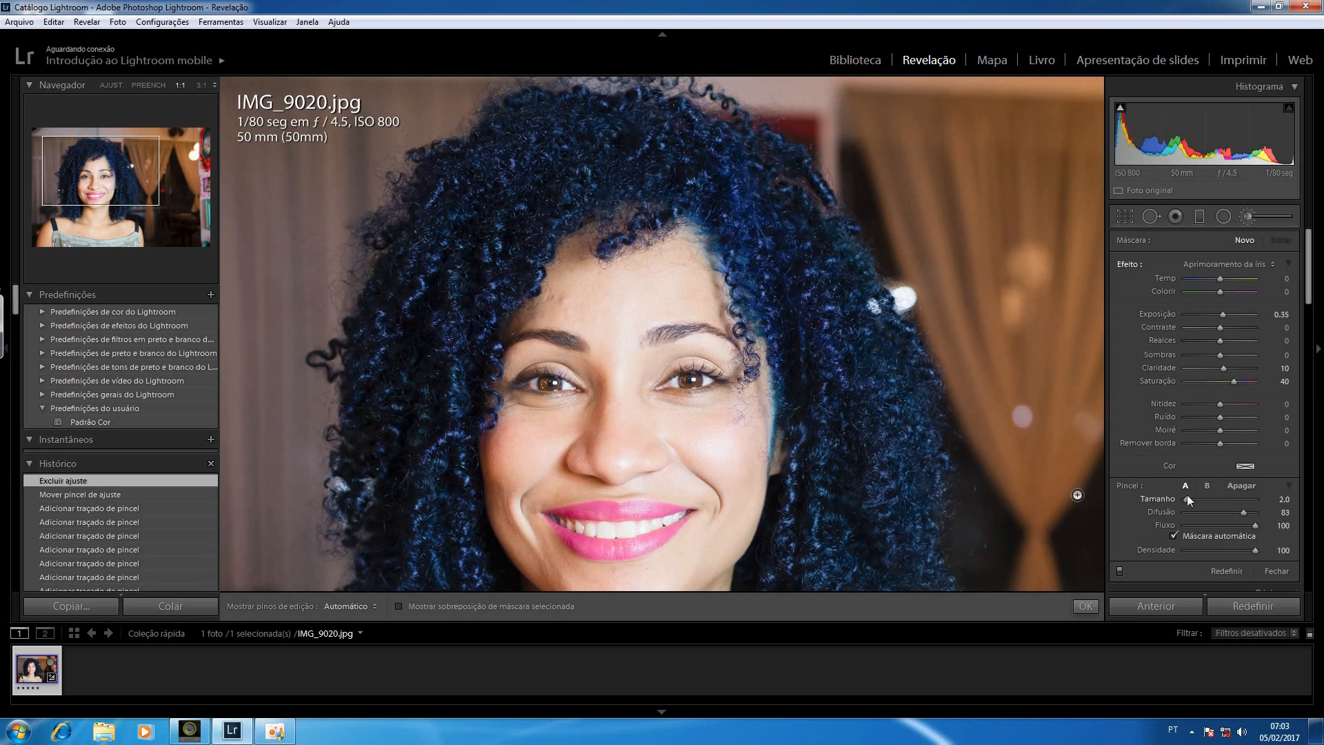
click(1175, 536)
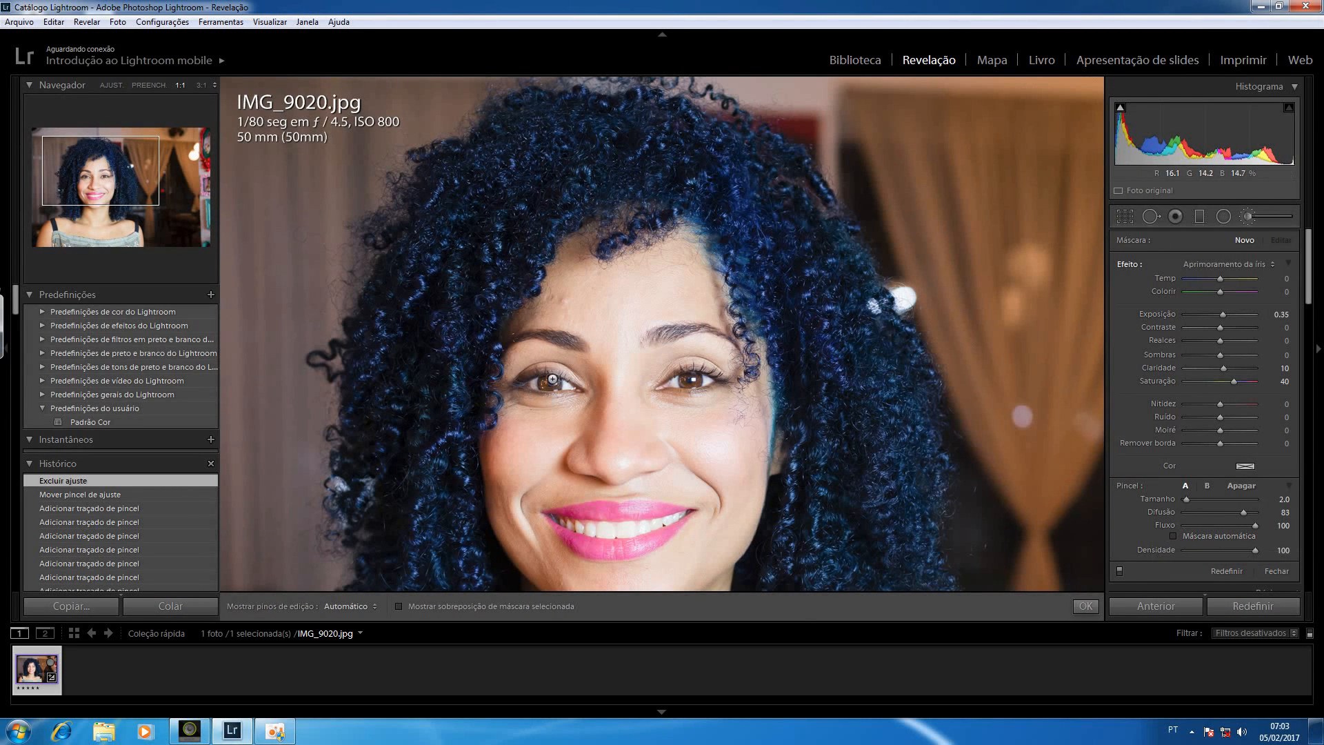
Paint the iris enhancement over the irises of both eyes
key(h)
click(547, 382)
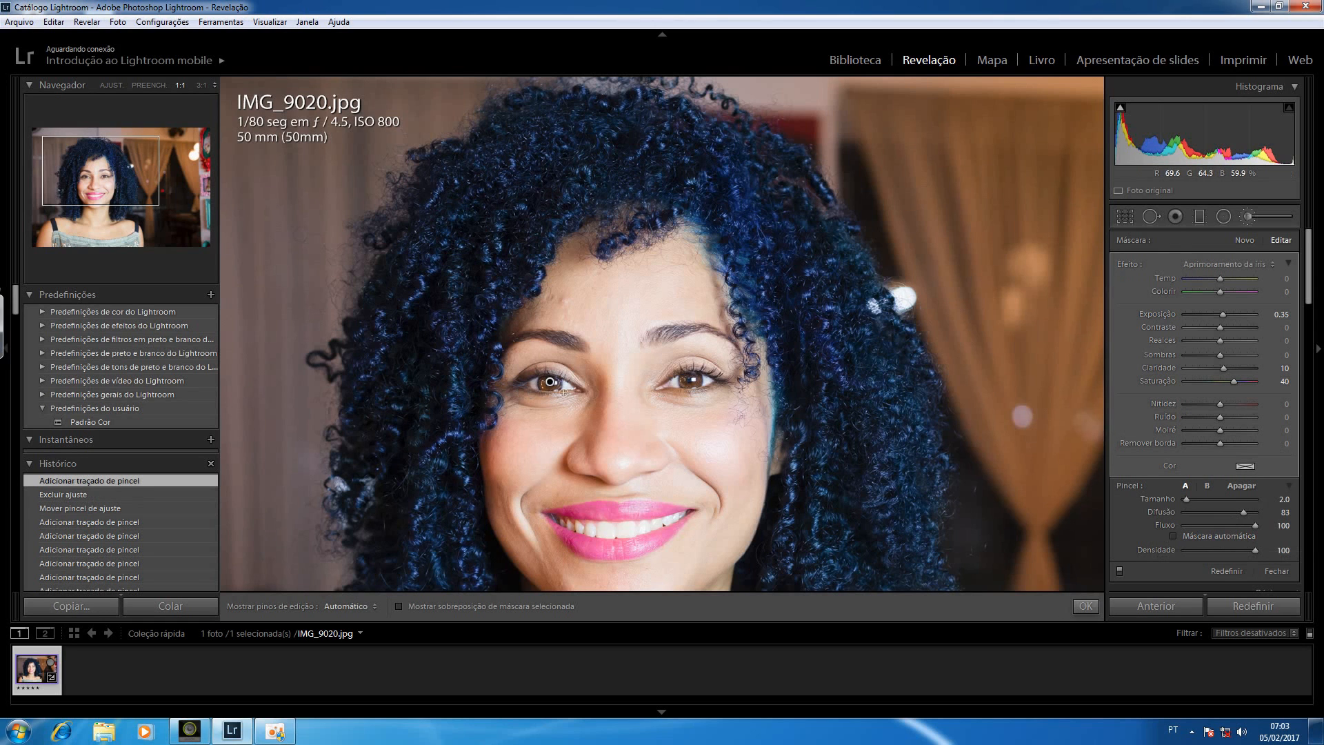
key(h)
click(690, 378)
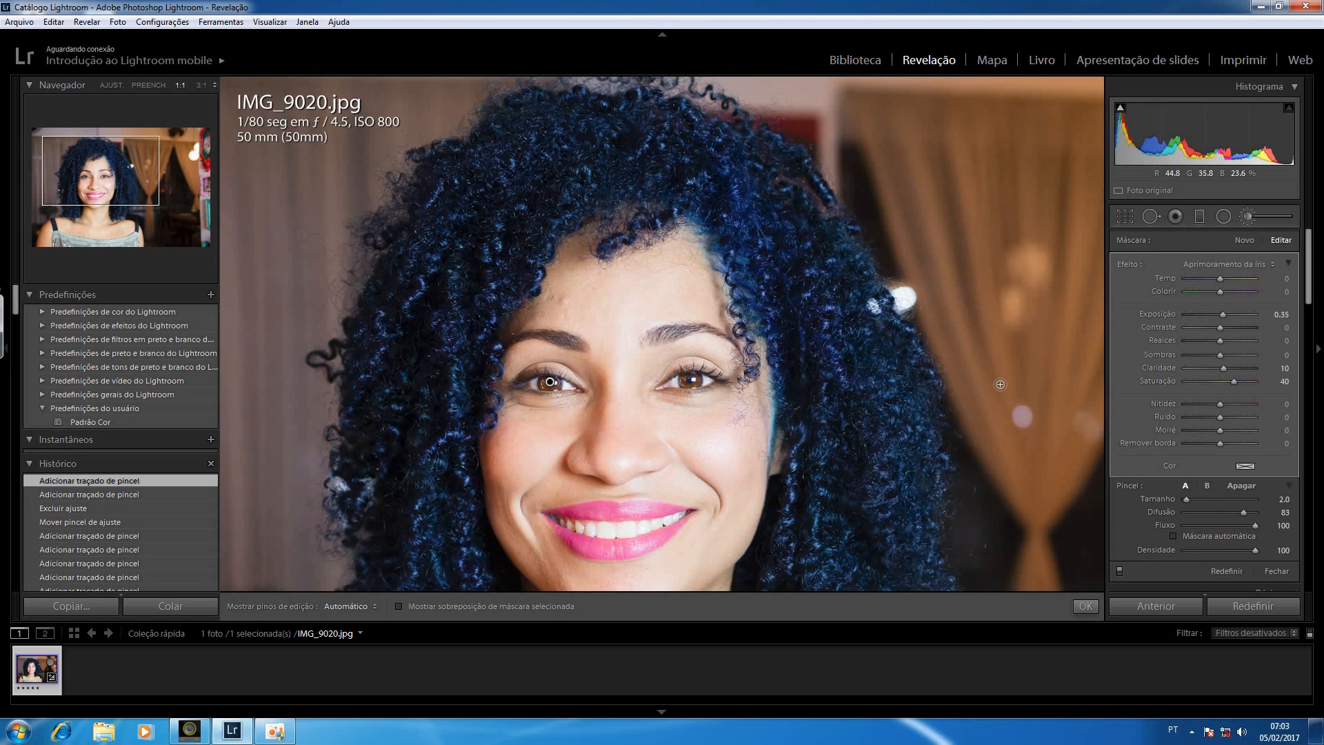
Set the iris adjustment's saturation to 76 and exposure to 0.72, comparing the photo with the brush adjustments off and on
click(1119, 569)
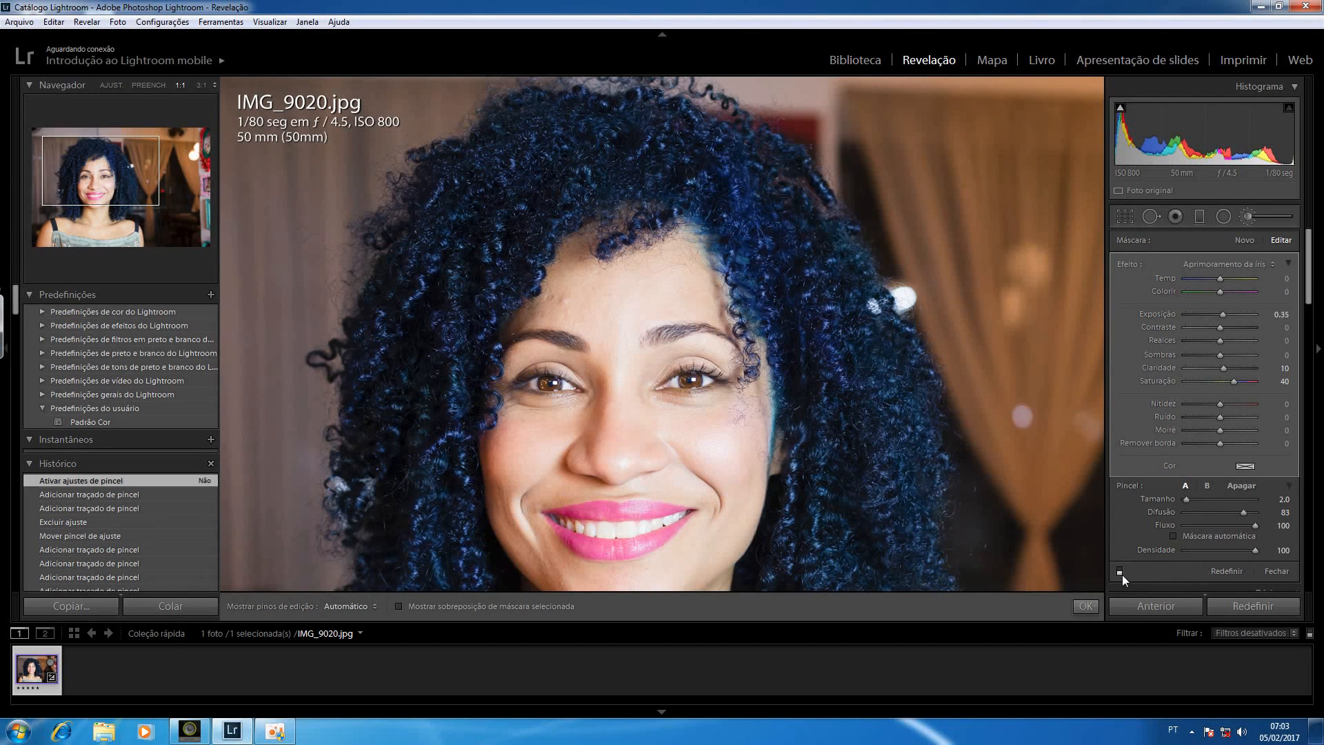
click(1120, 570)
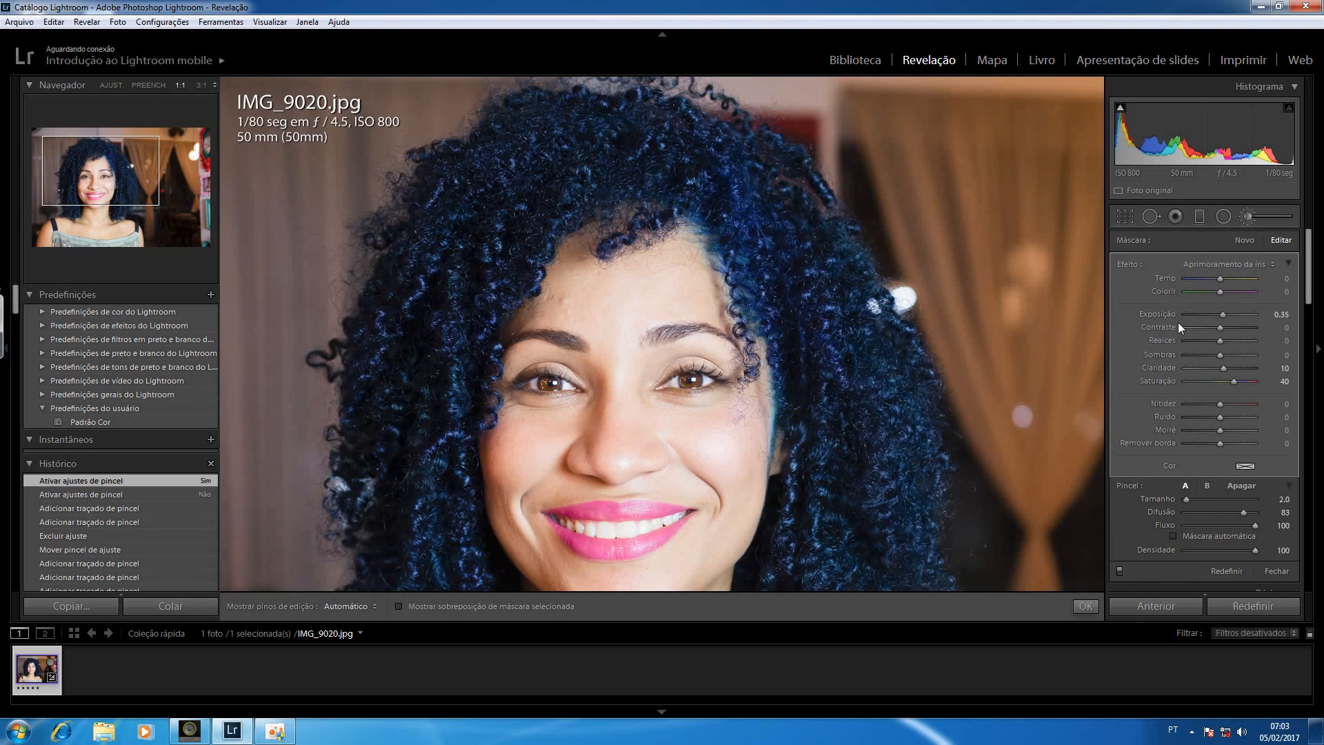
drag(1246, 379, 1247, 380)
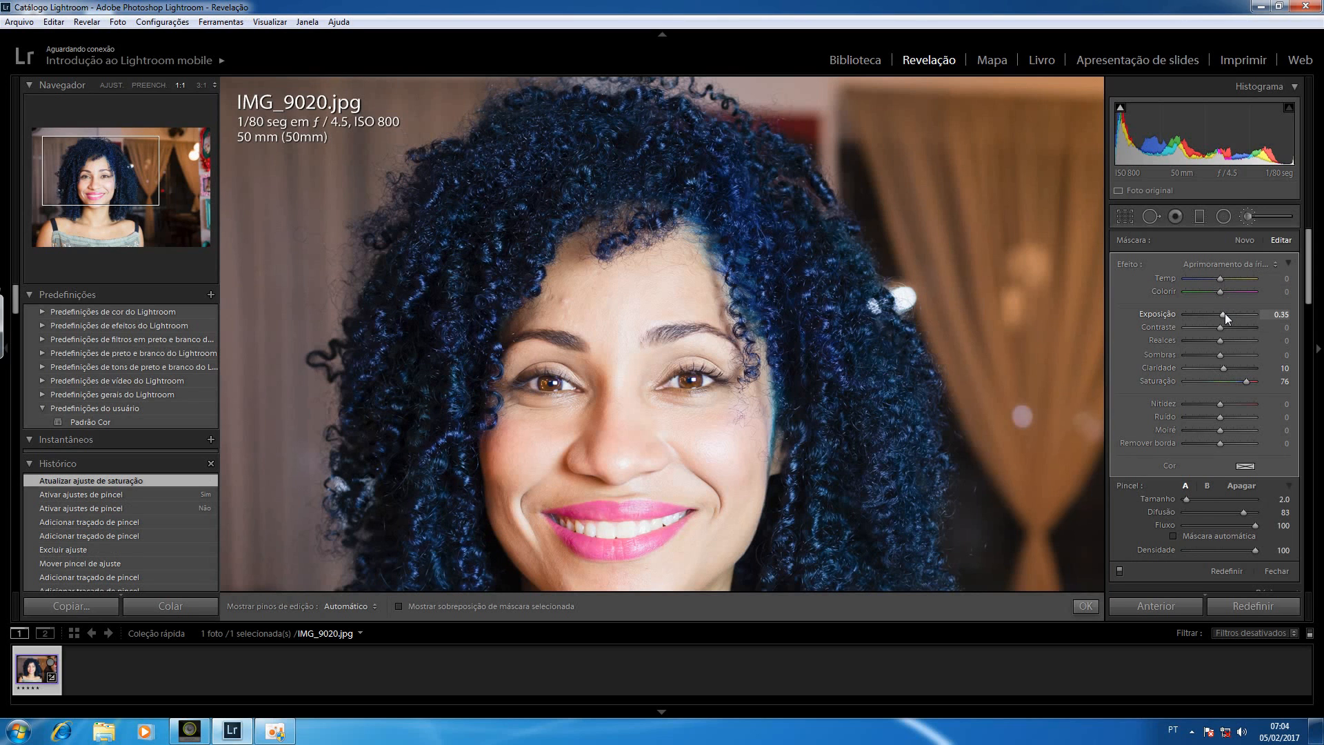
drag(1229, 315, 1228, 309)
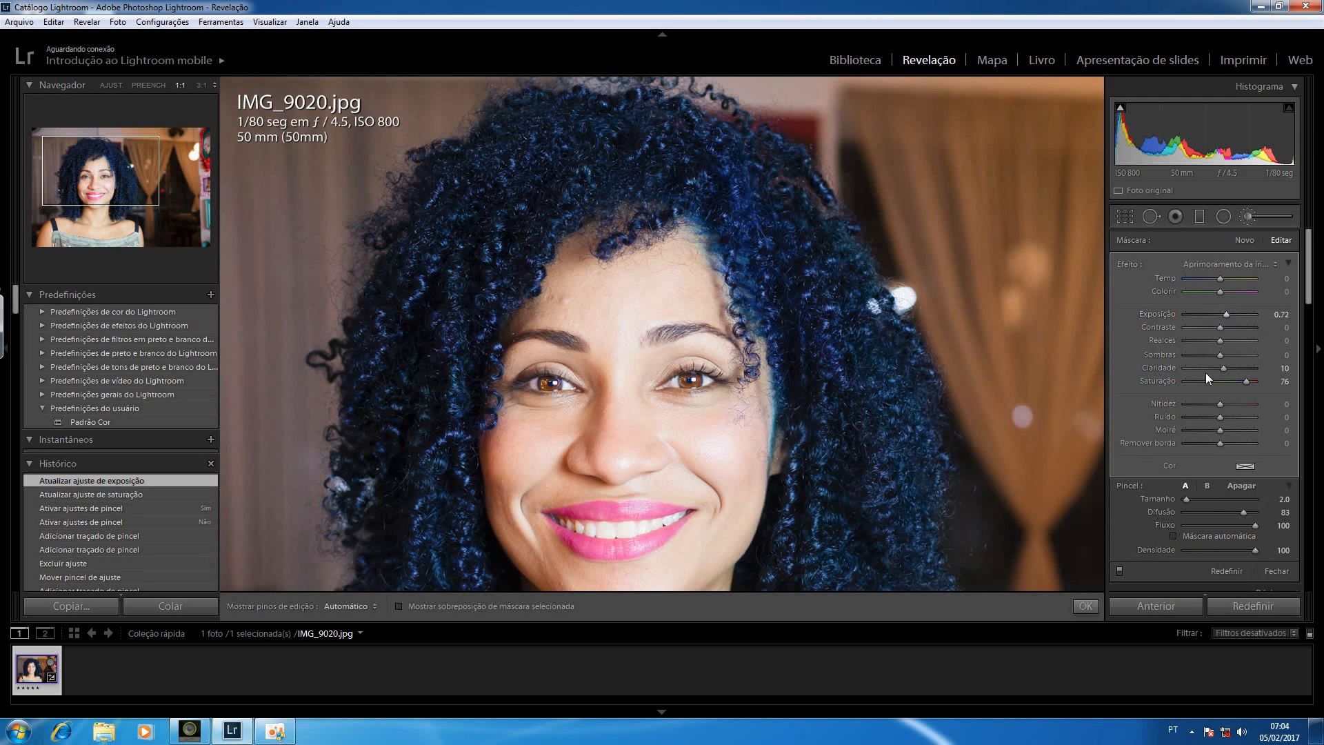
click(1120, 571)
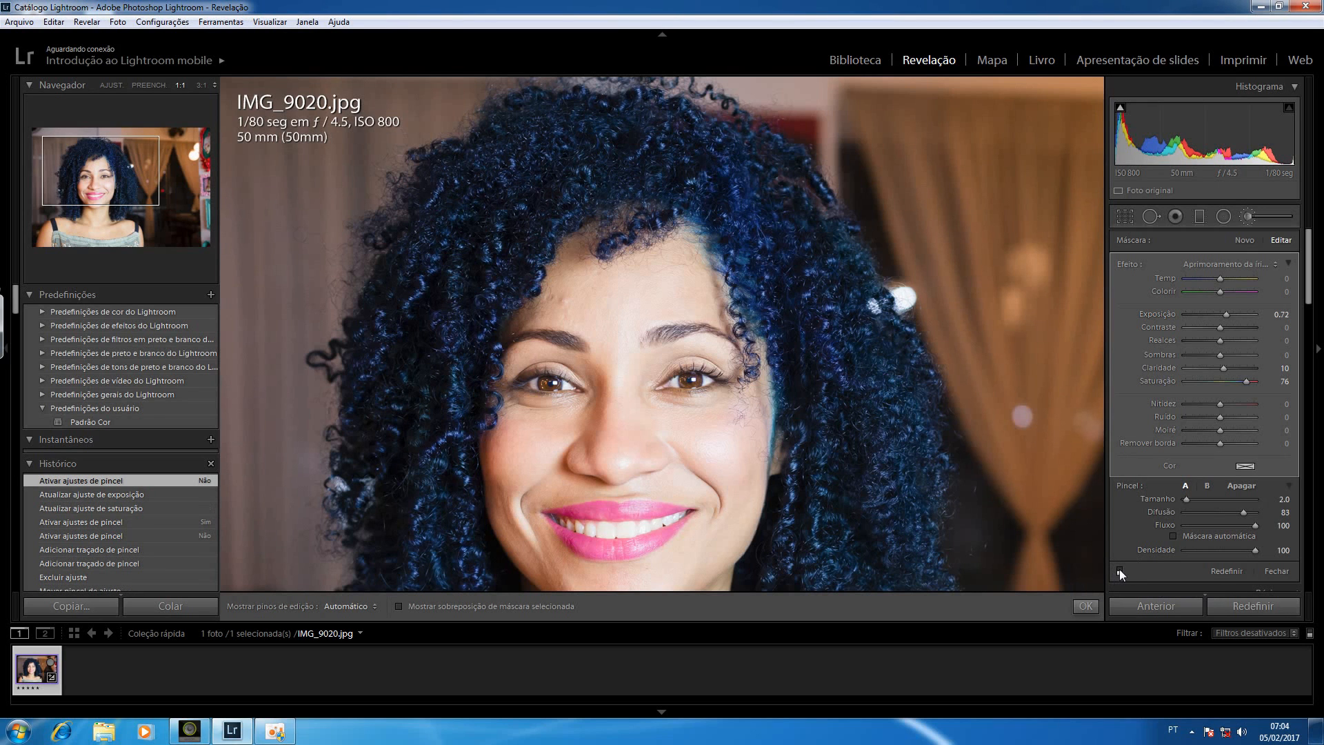
click(1120, 571)
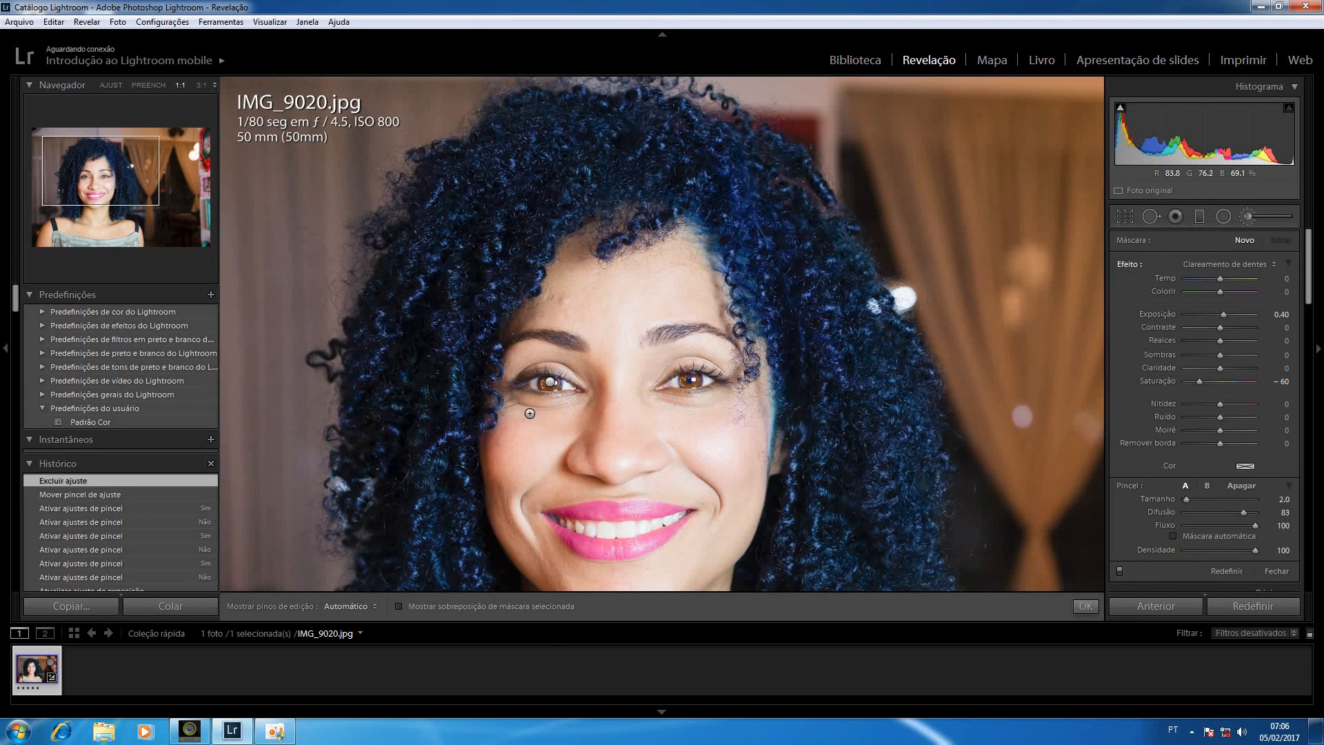
Duplicate the brush adjustment on the irises to intensify its effect
right_click(552, 383)
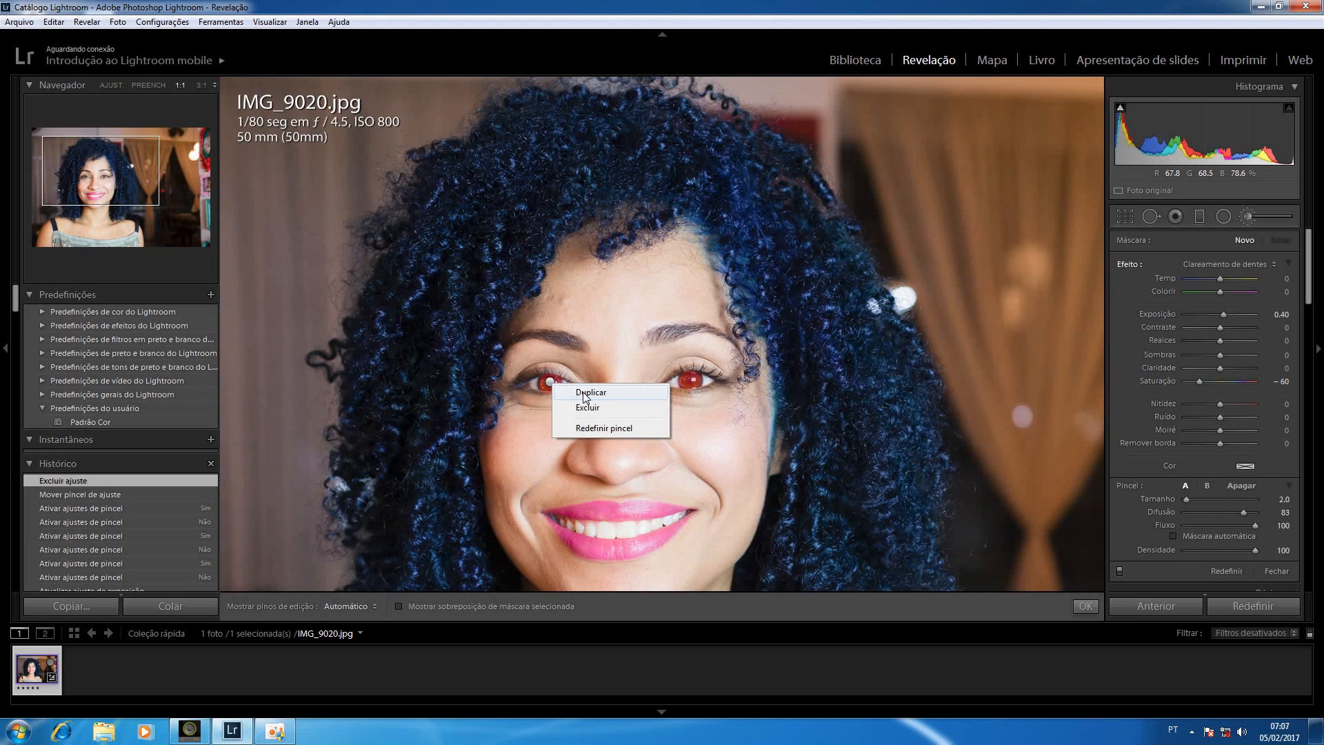
click(584, 394)
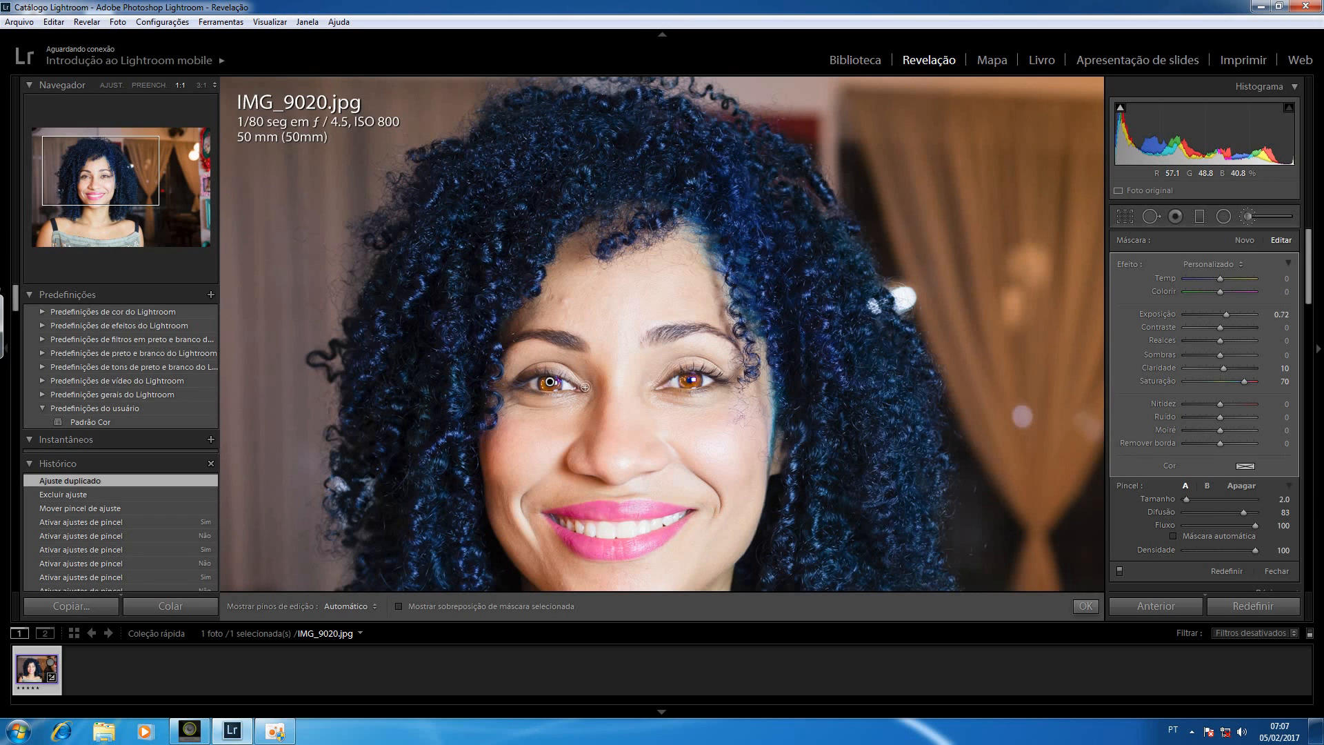
Start a new brush adjustment, reset all its effect settings, and set the exposure to 1.84
click(1244, 240)
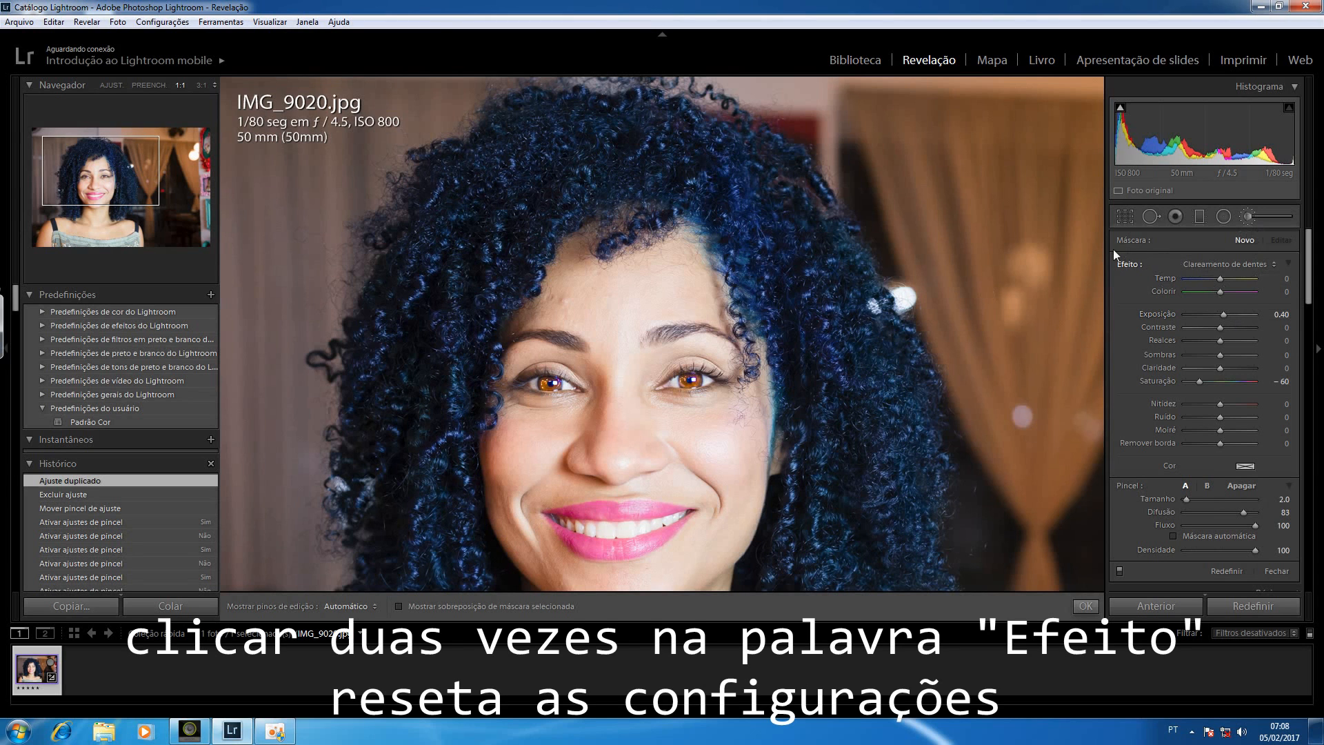
double_click(1129, 264)
click(1234, 315)
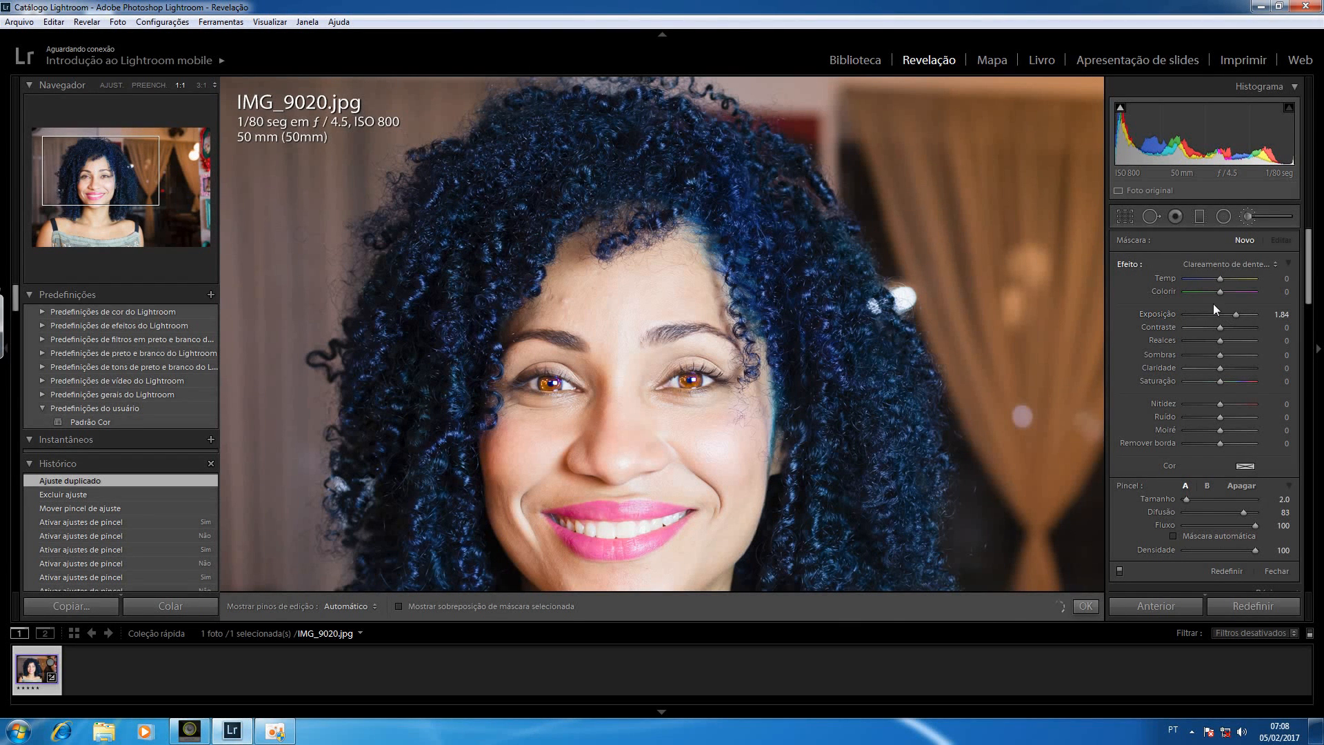
Enlarge the brush to size 10, paint a short stroke on the upper part of the curtain, and drag its adjustment pin sideways
scroll(999, 248, up, 1)
scroll(953, 192, up, 7)
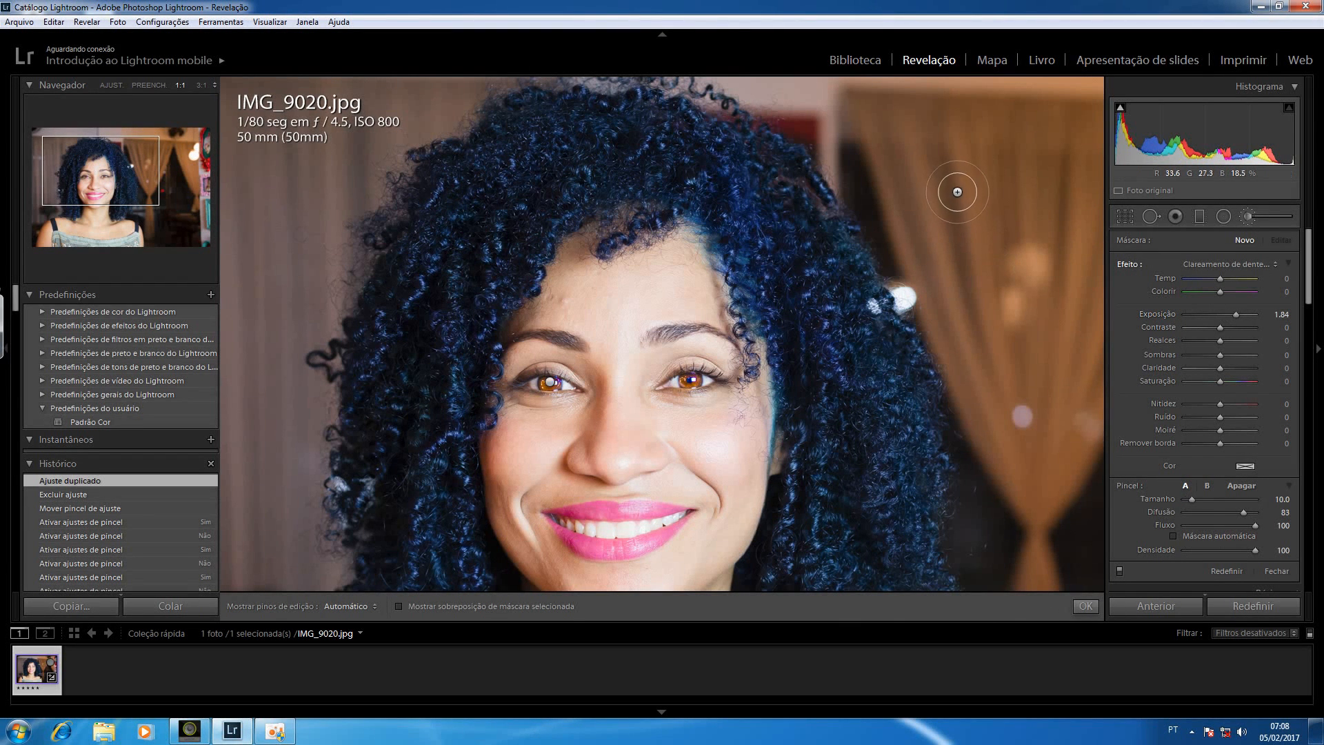
drag(961, 190, 969, 198)
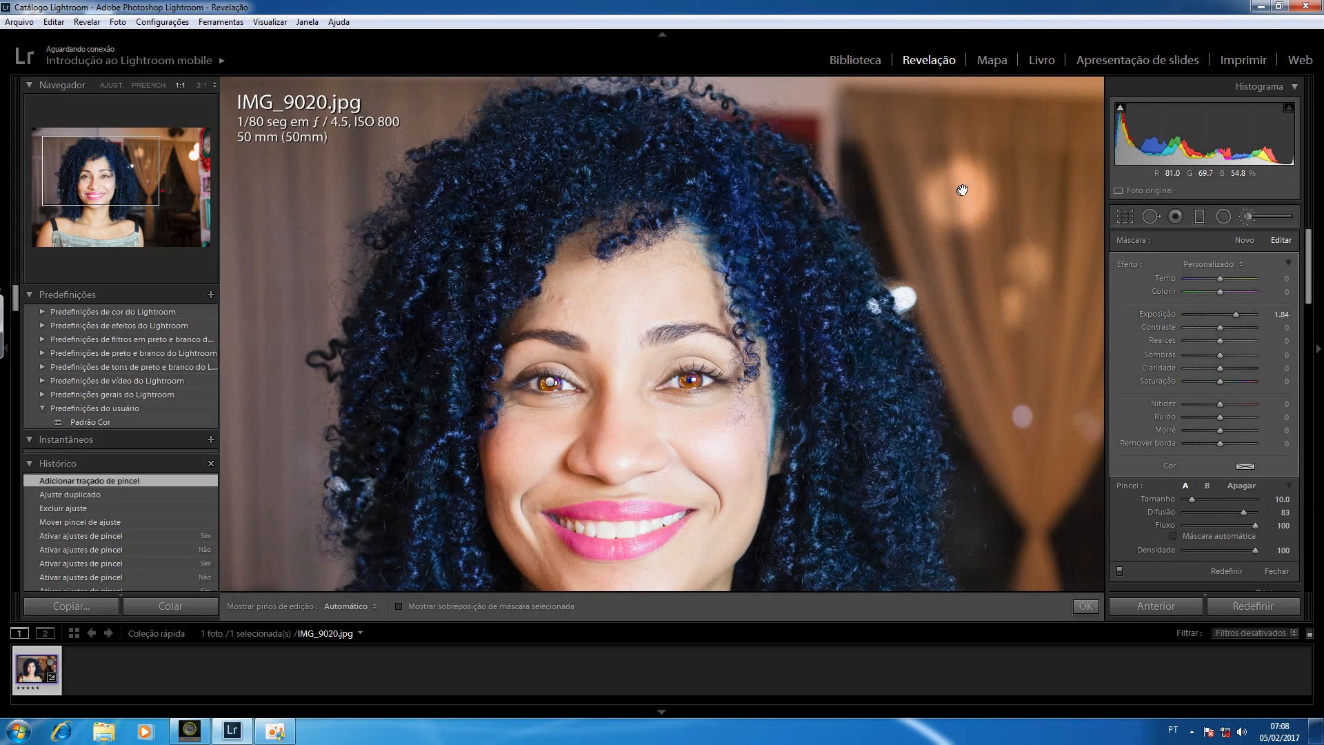
drag(963, 191, 1039, 191)
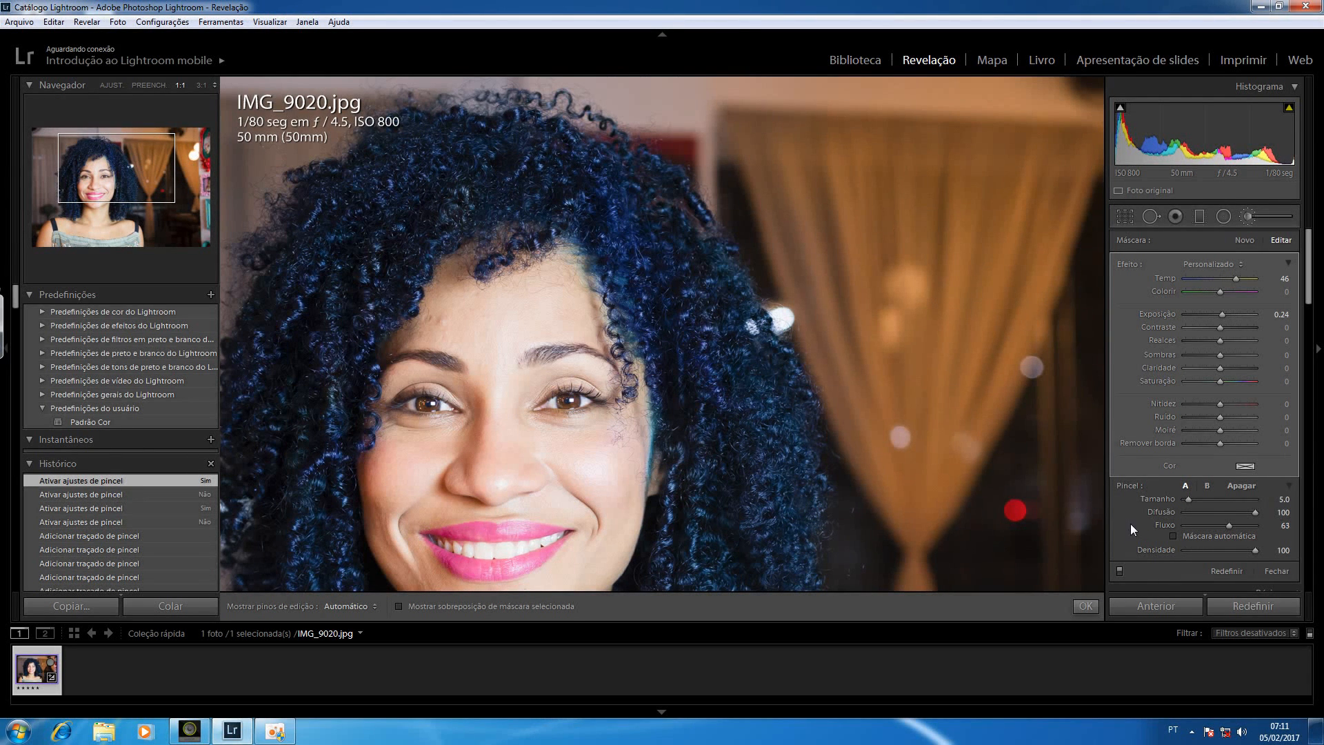
Zoom out to view the whole portrait
key(z)
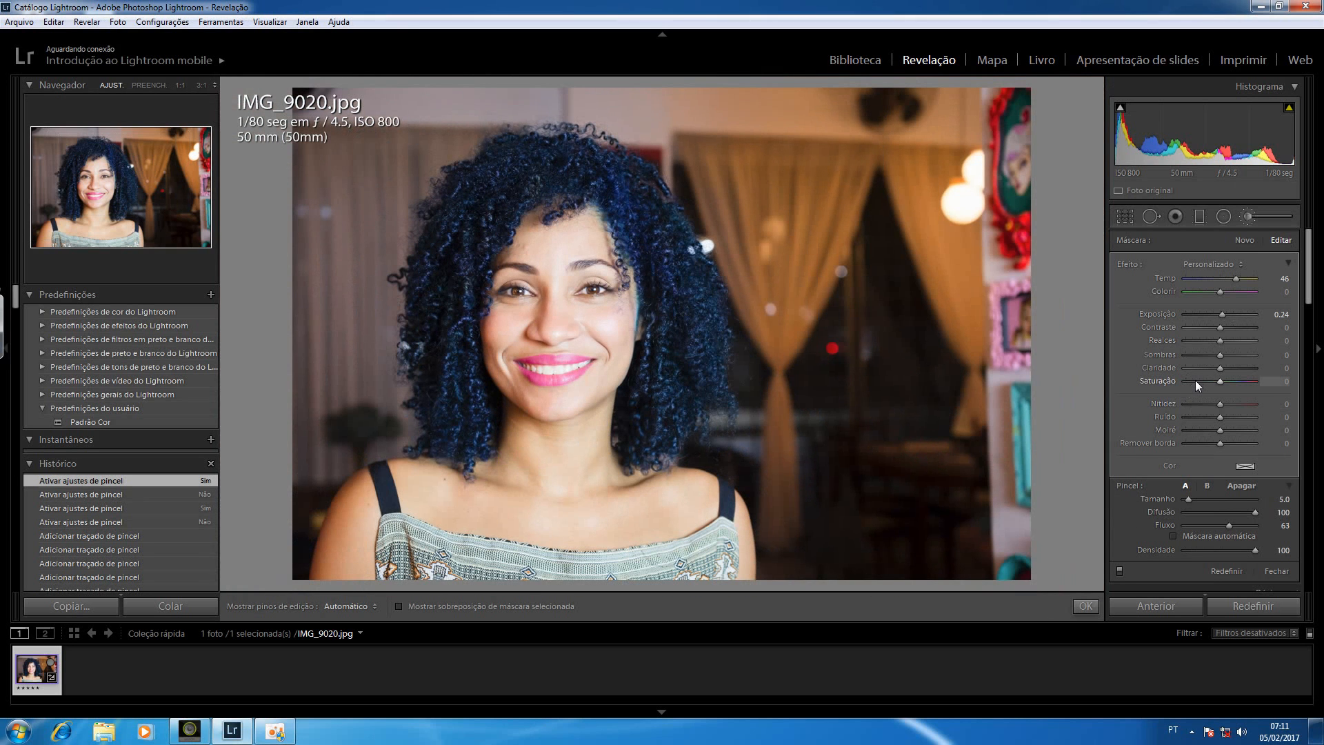